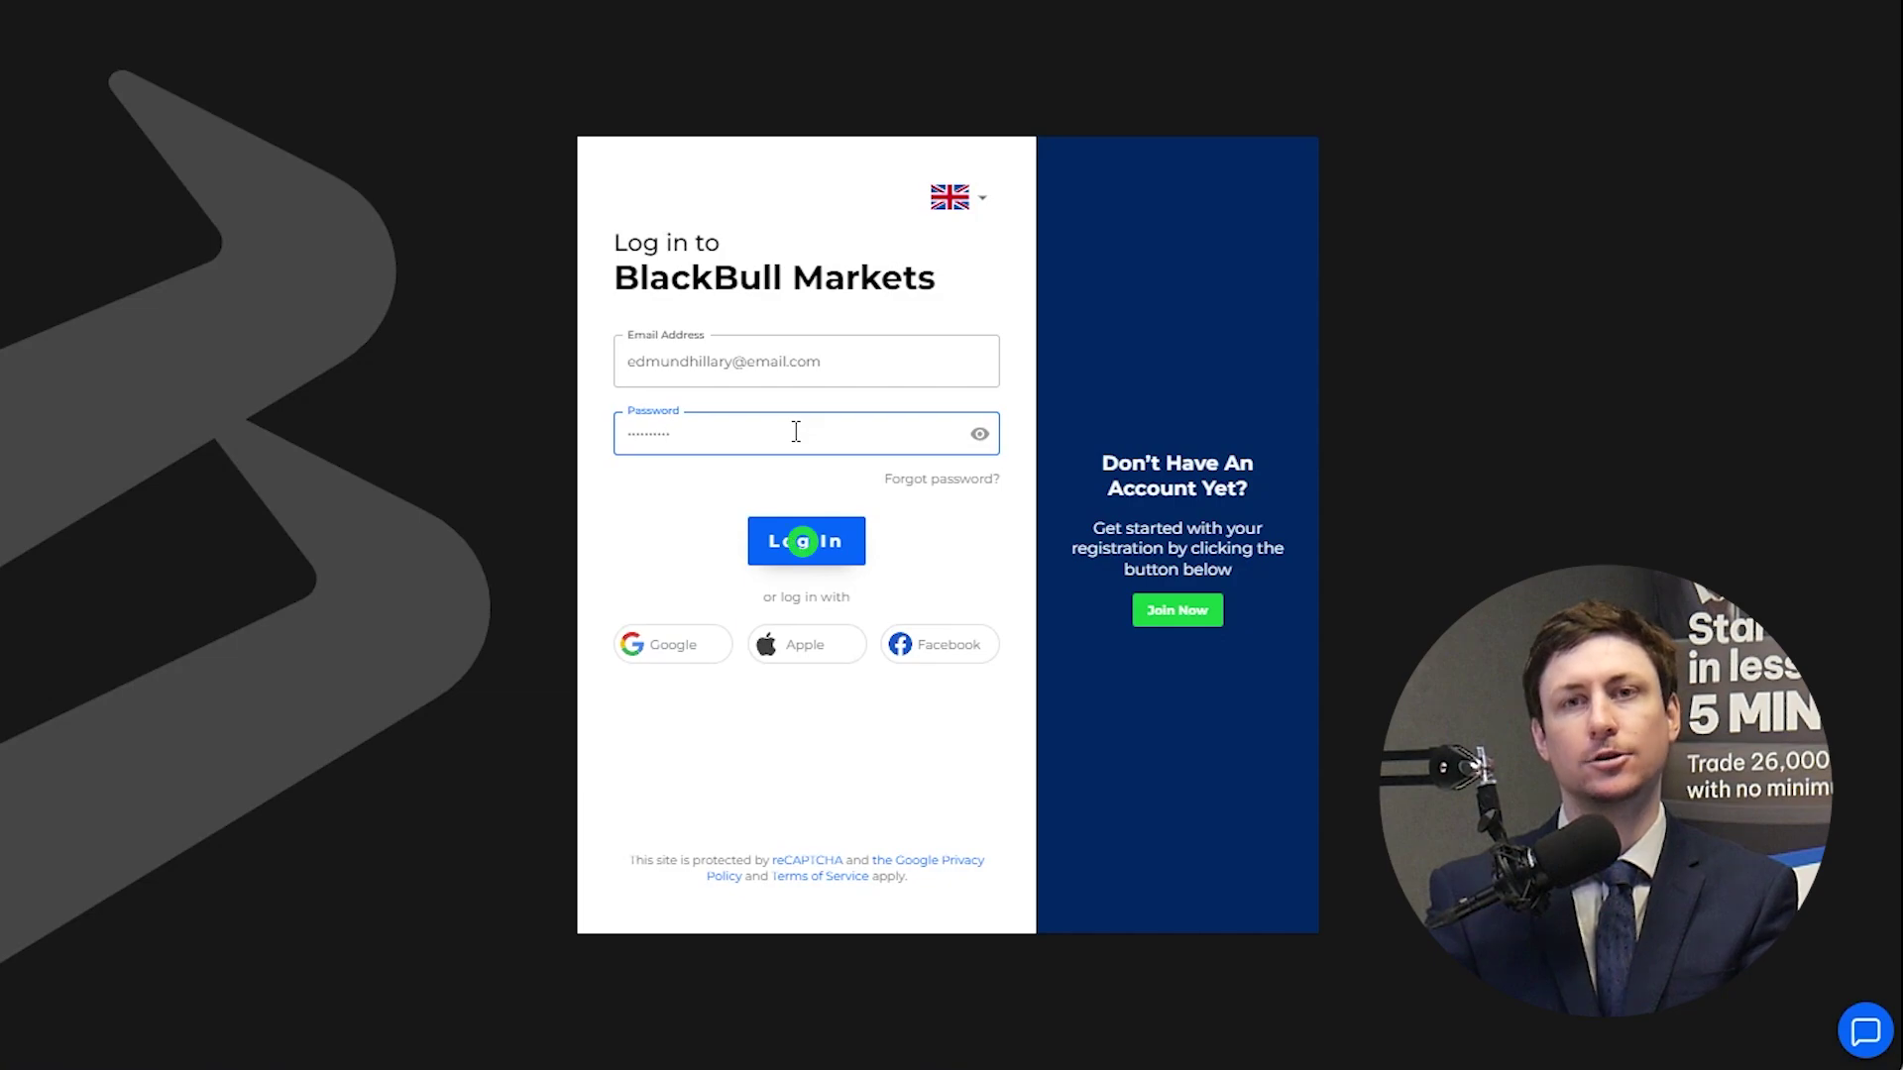
Sign in, download the Mac MetaTrader 4 installer, and launch MetaTrader 4.pkg
left_click(805, 546)
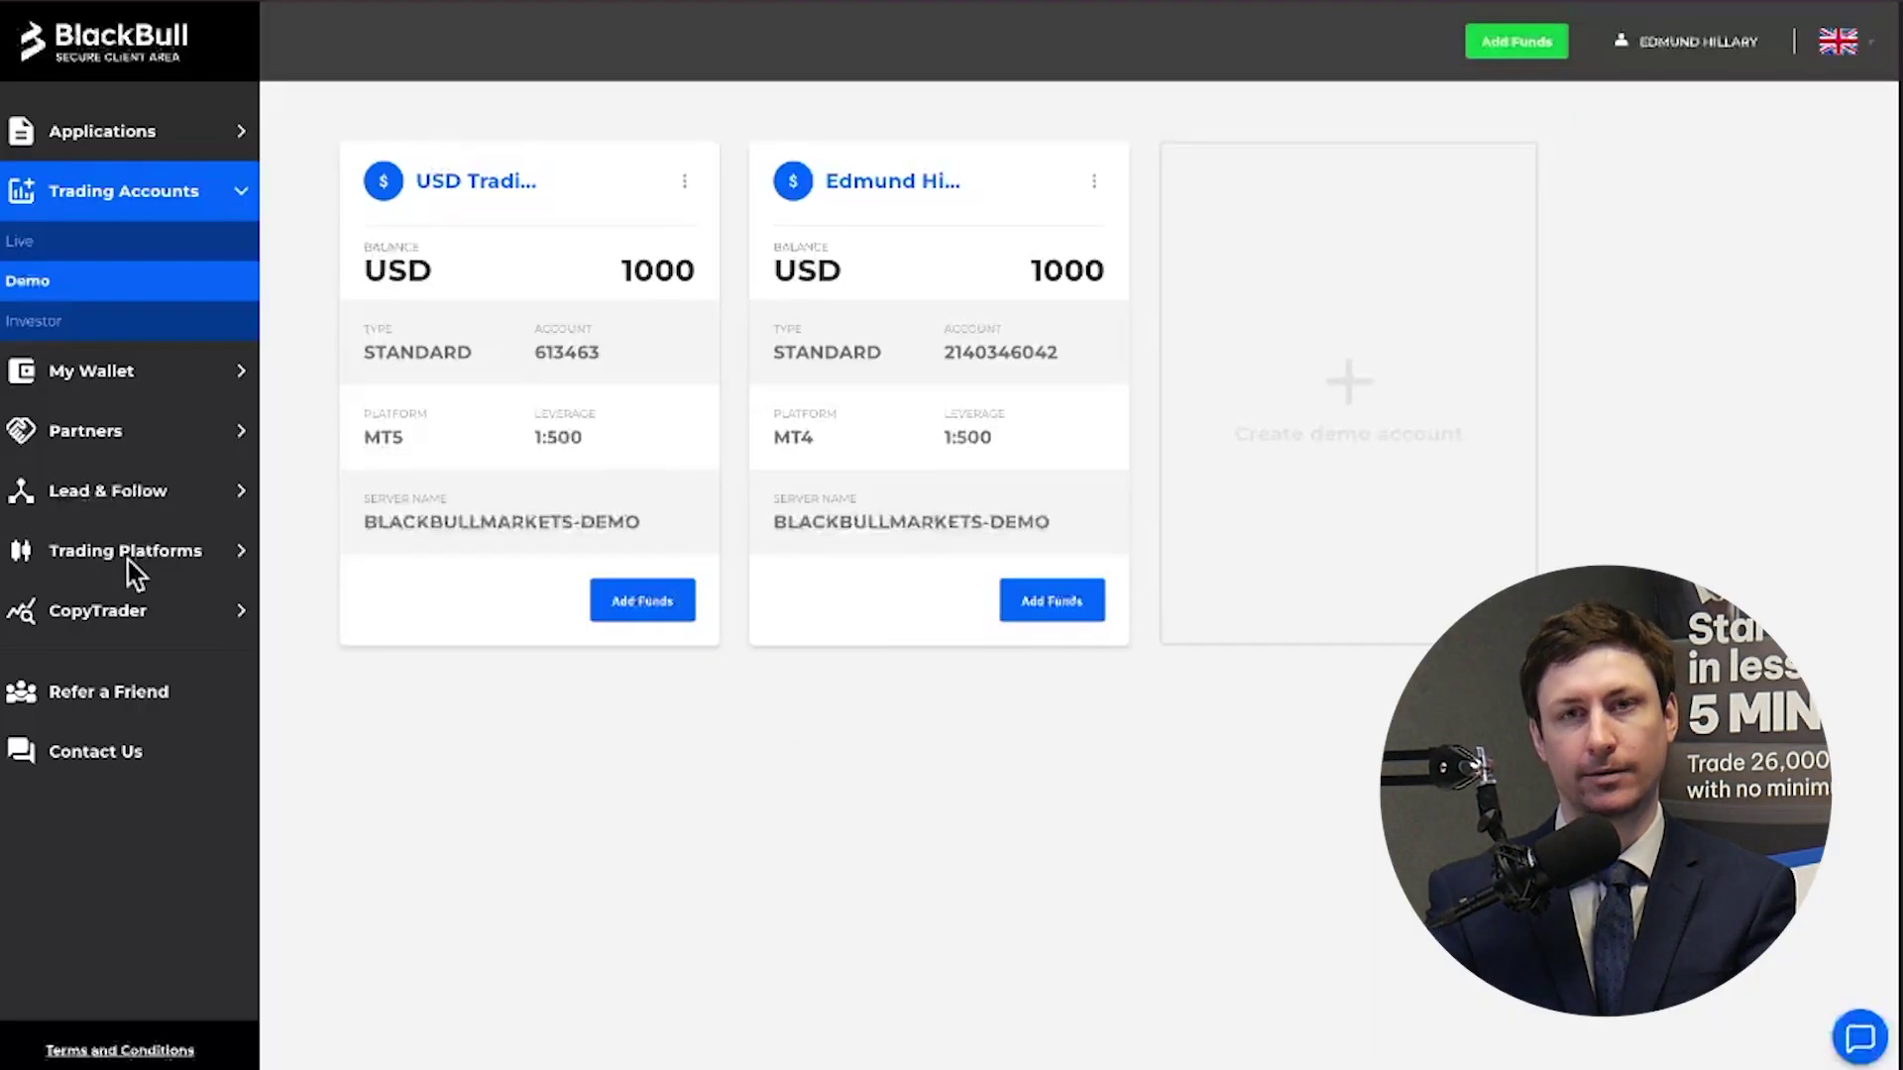
left_click(127, 553)
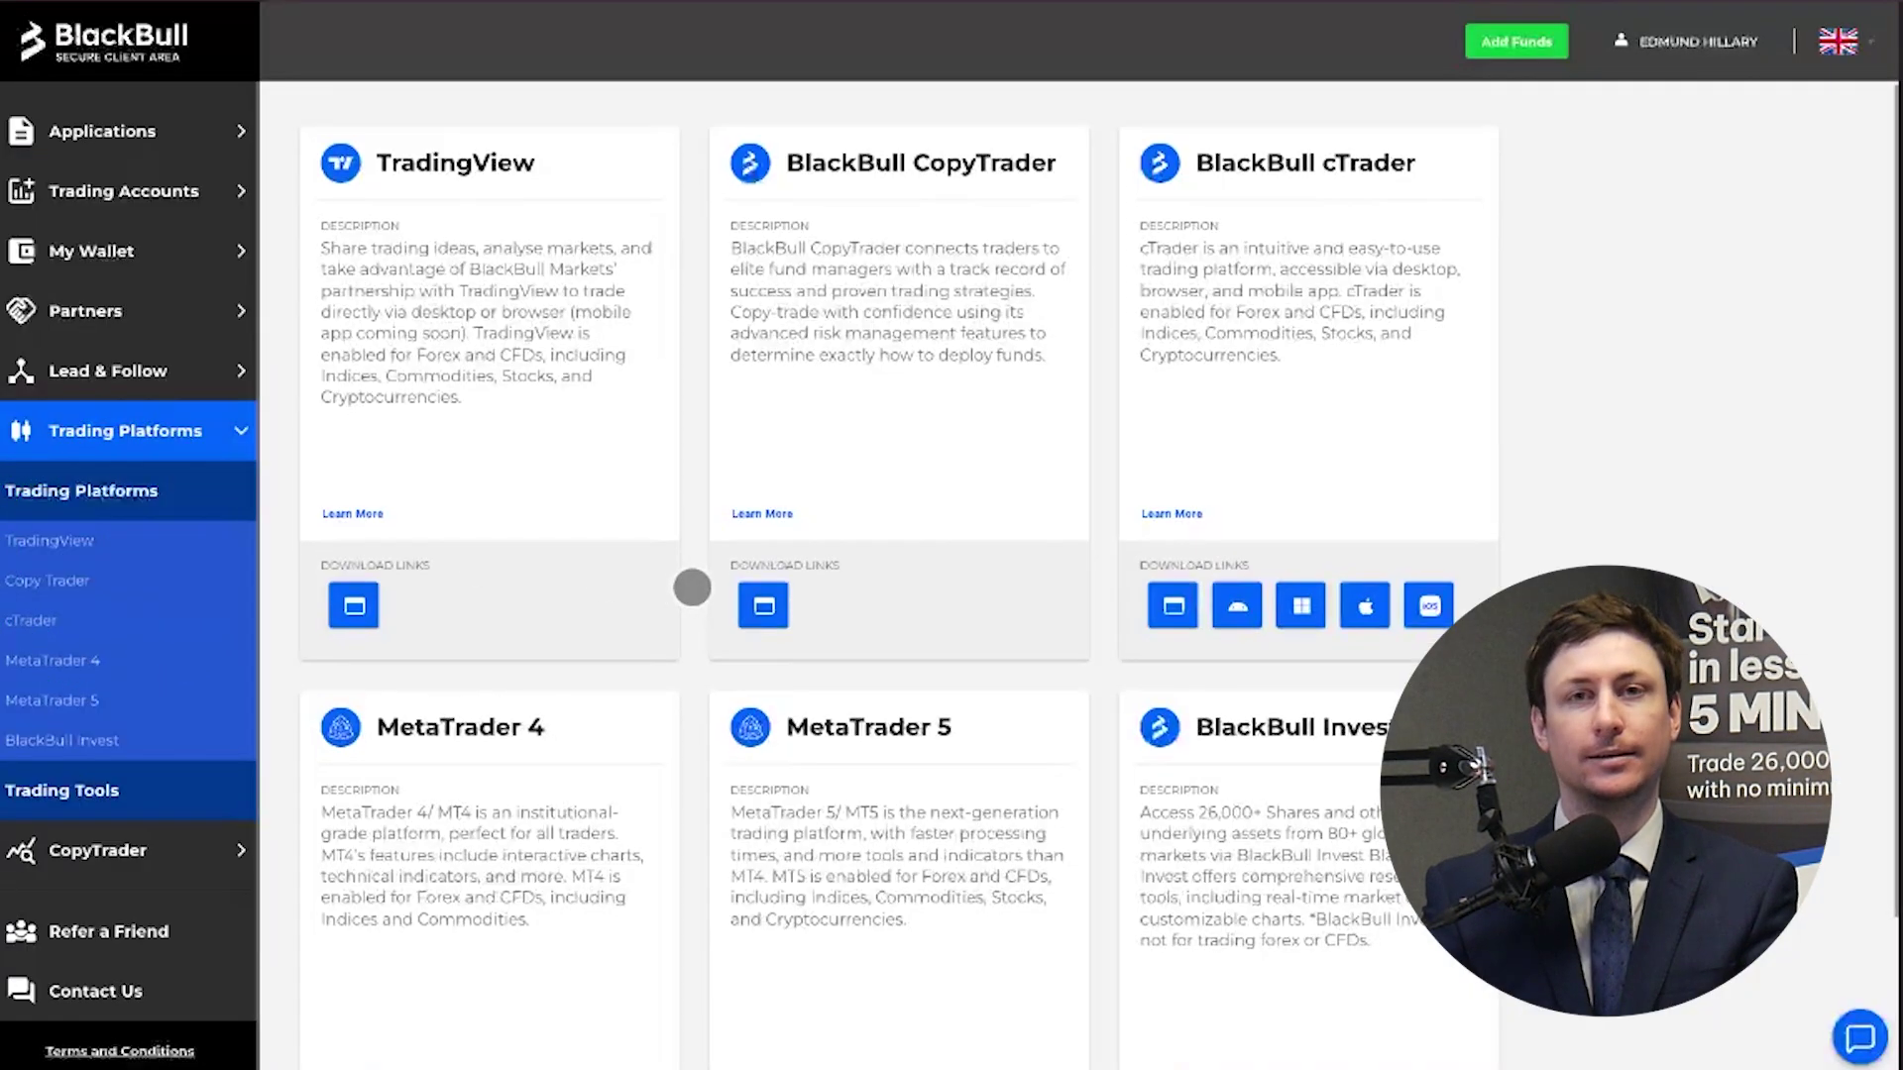
scroll(682, 590, "down", 3)
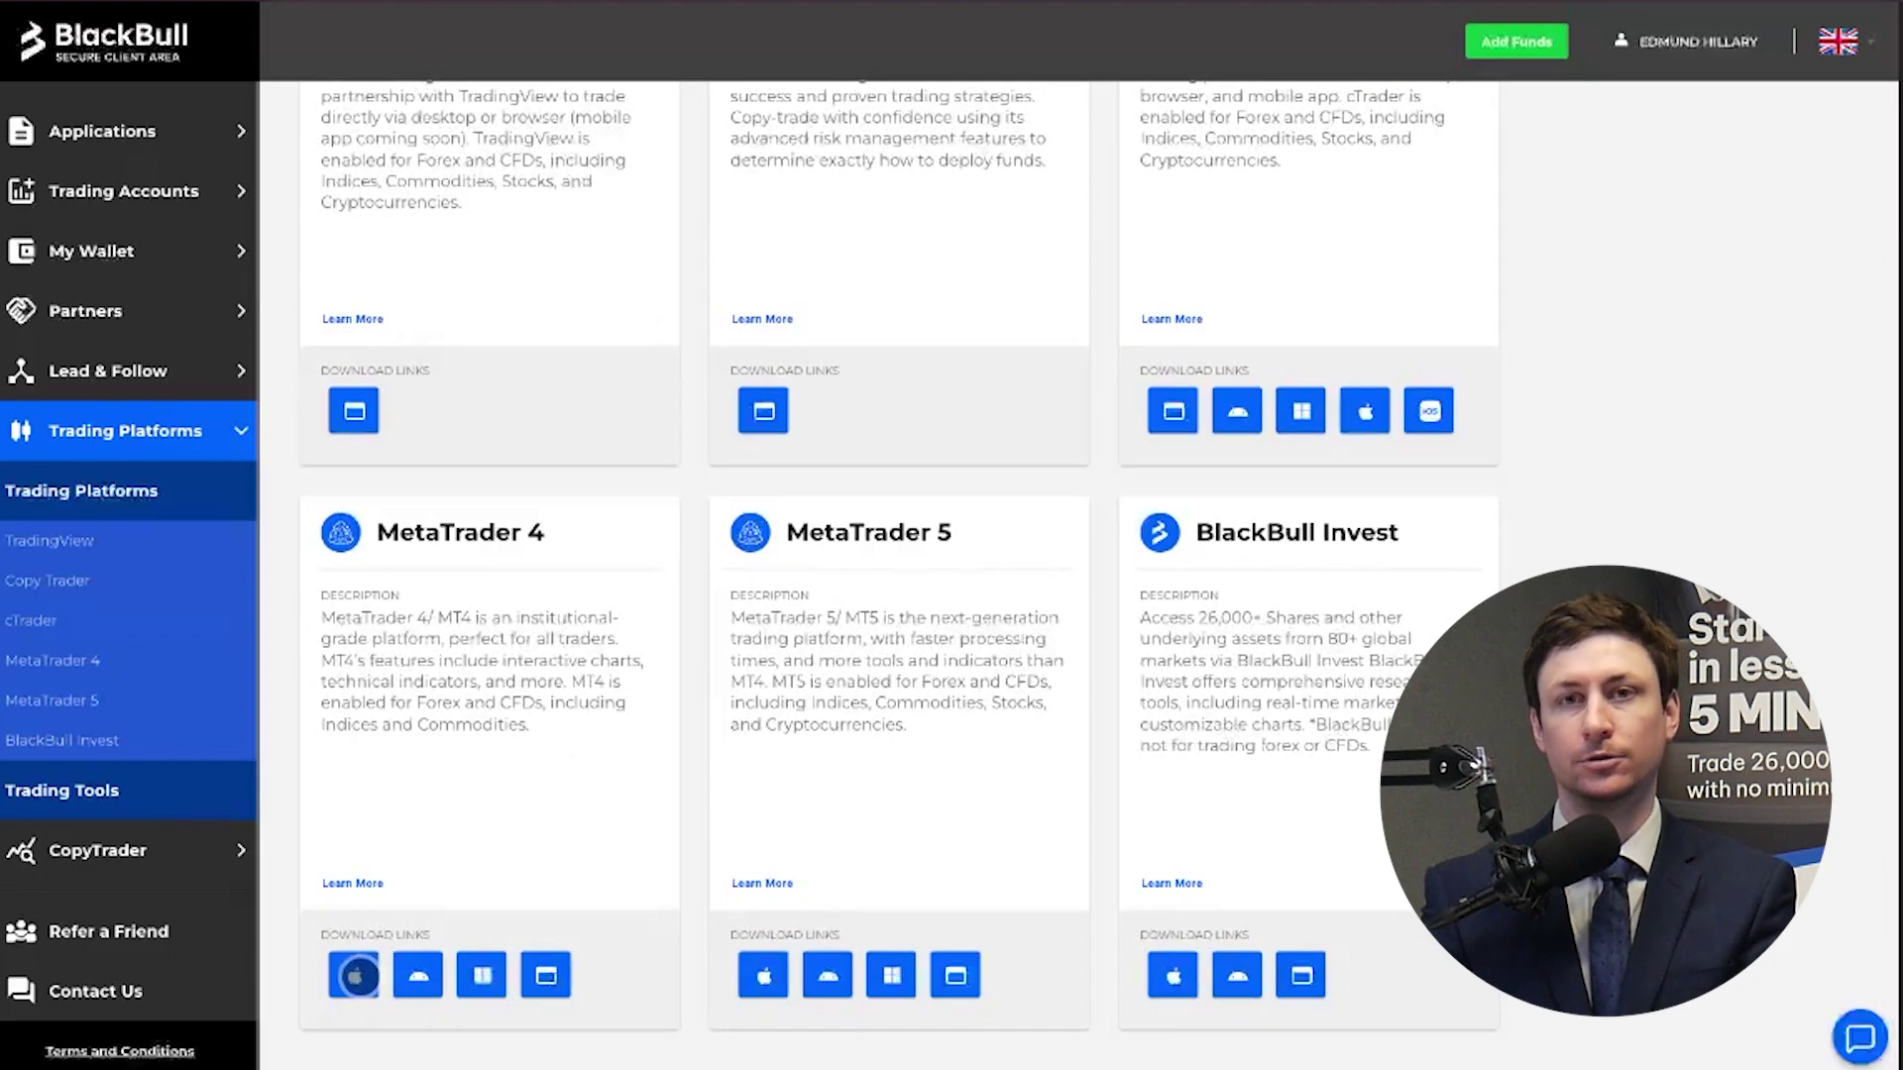
left_click(357, 977)
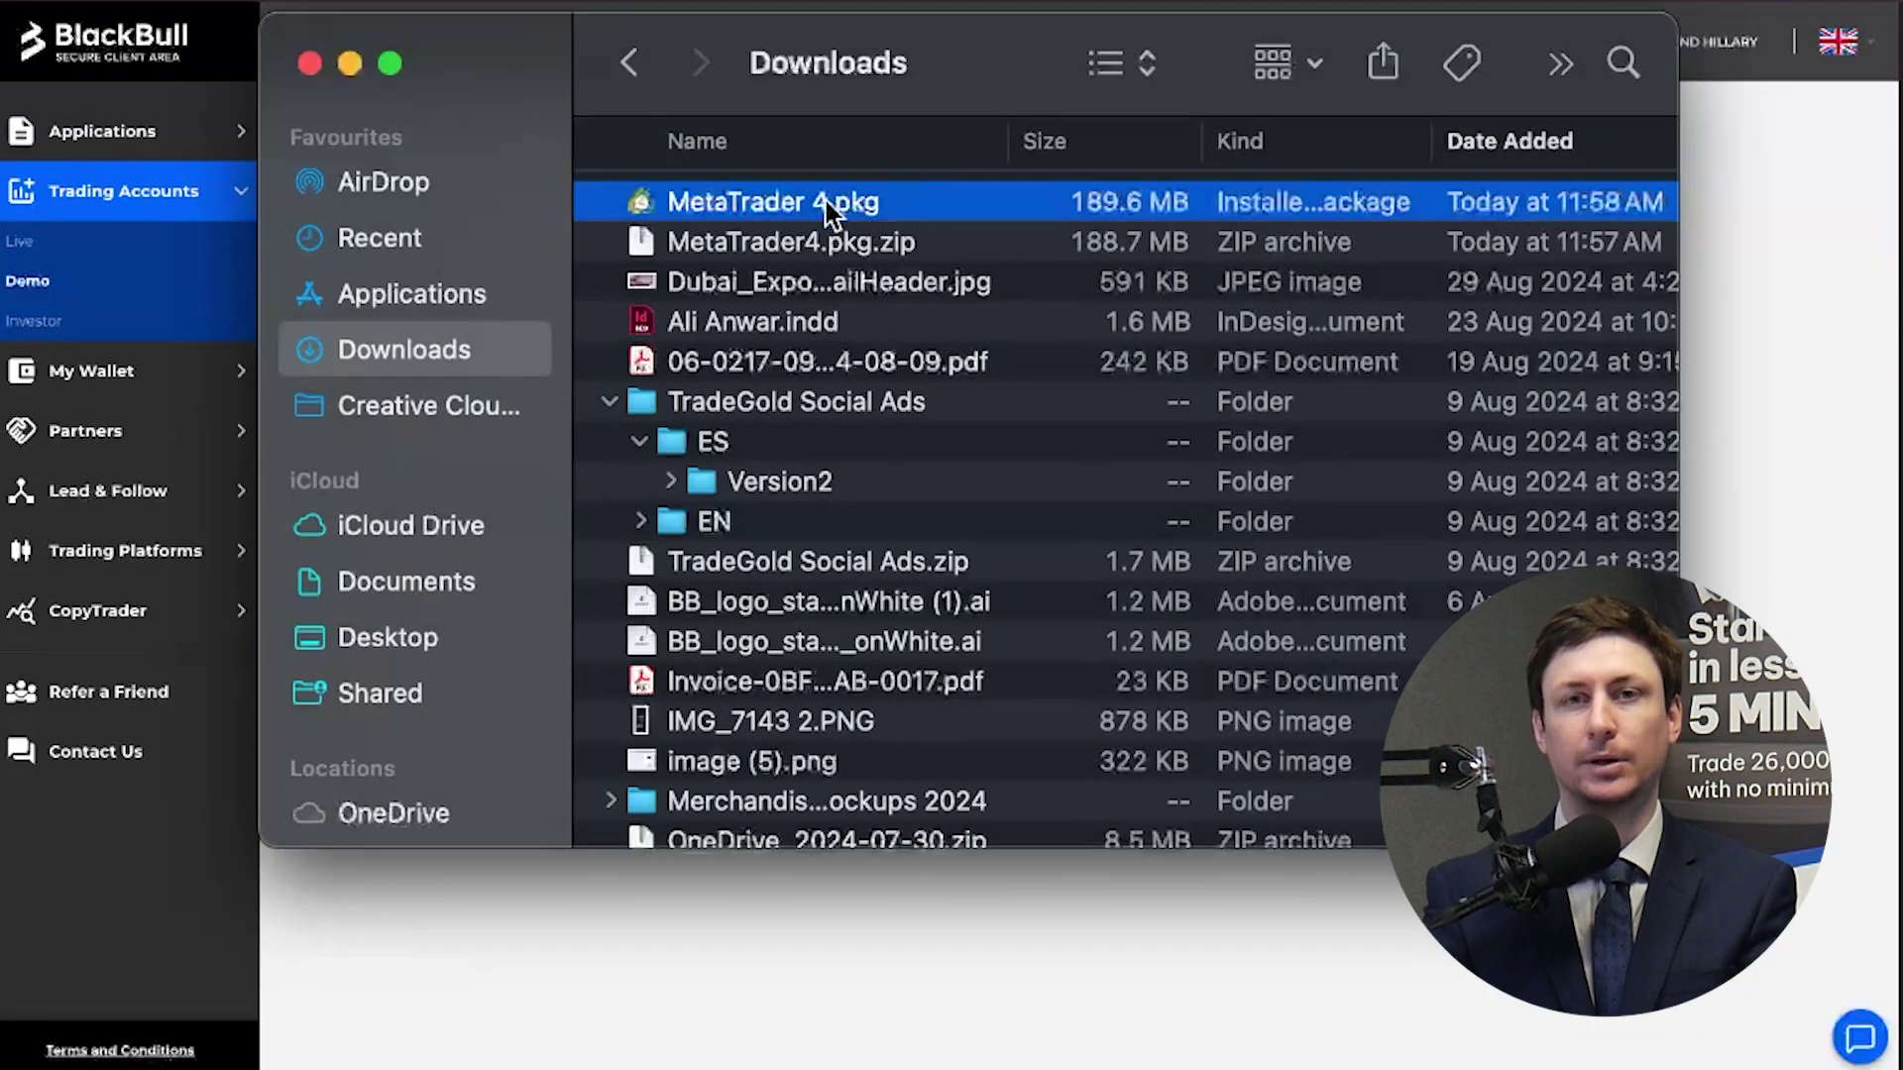
double_click(828, 212)
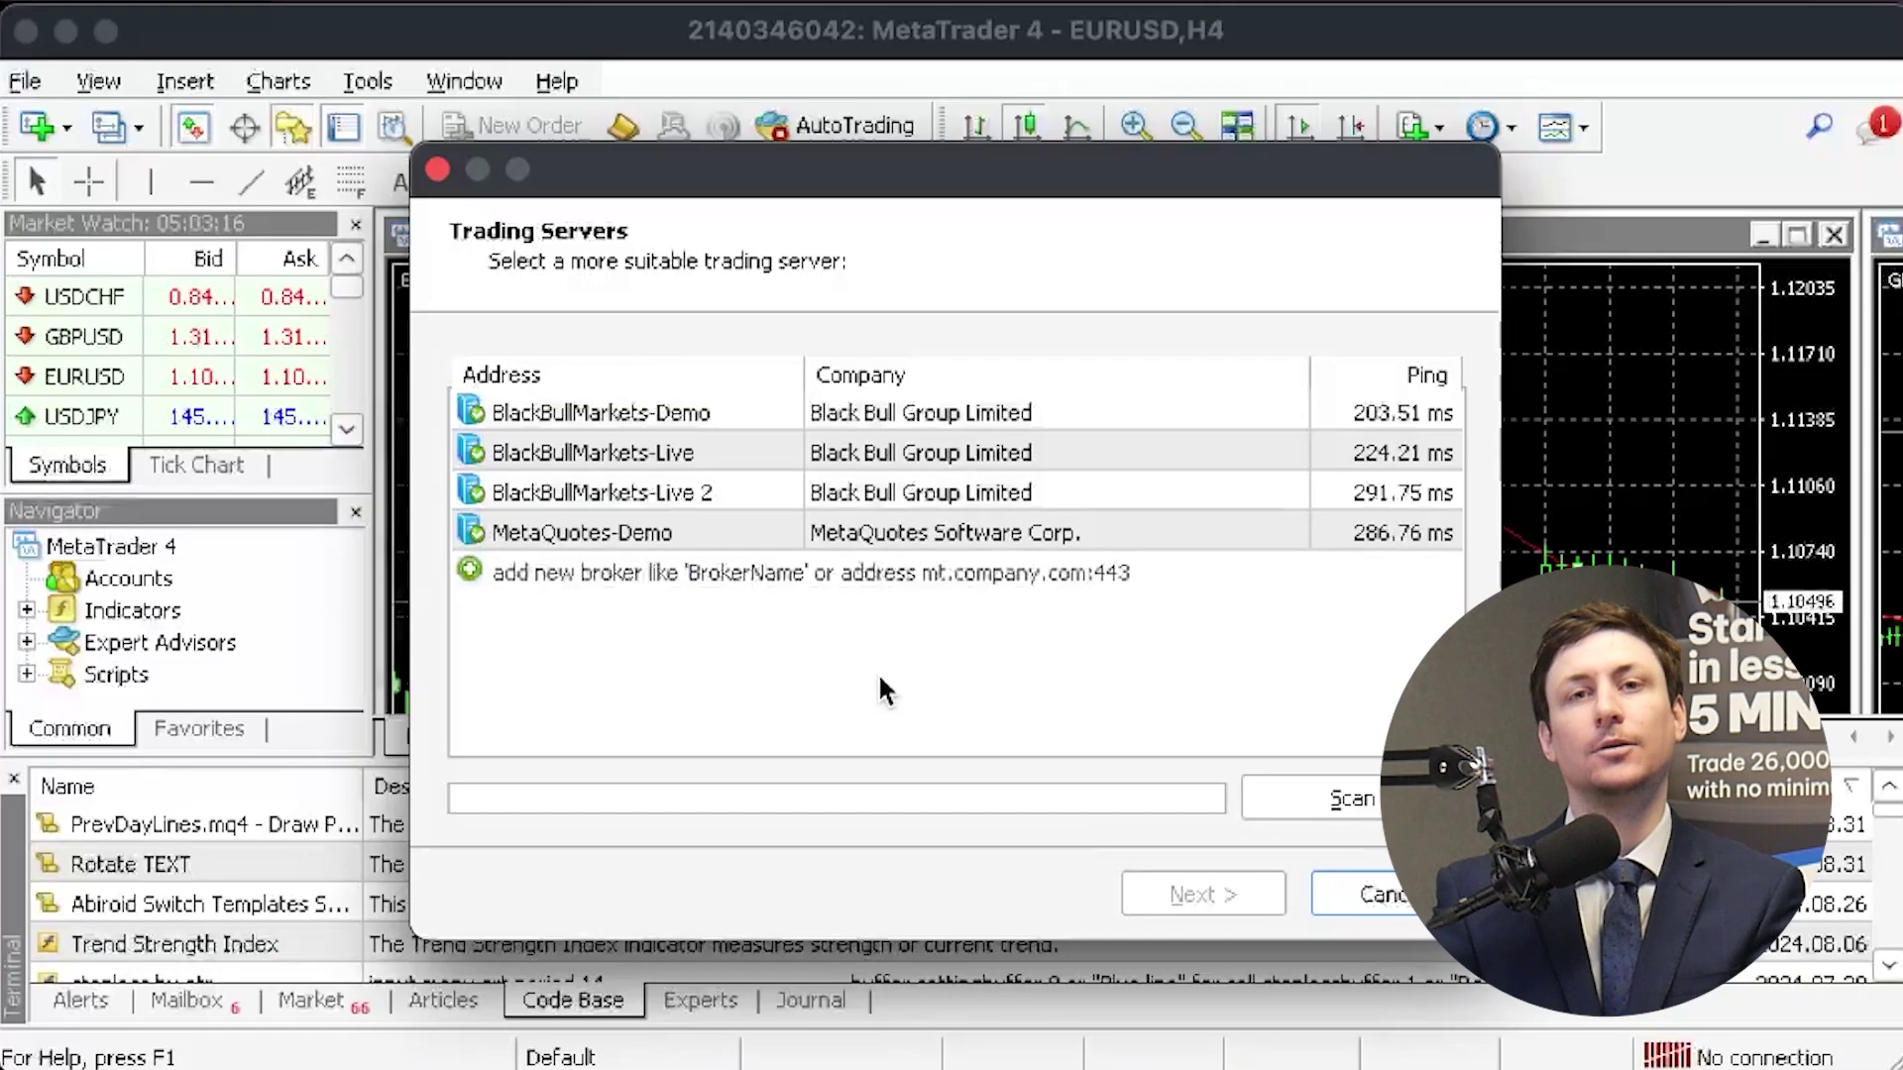
Add broker 'Blackbull', scan for its servers, and select BlackBullMarkets-Demo
left_click(777, 577)
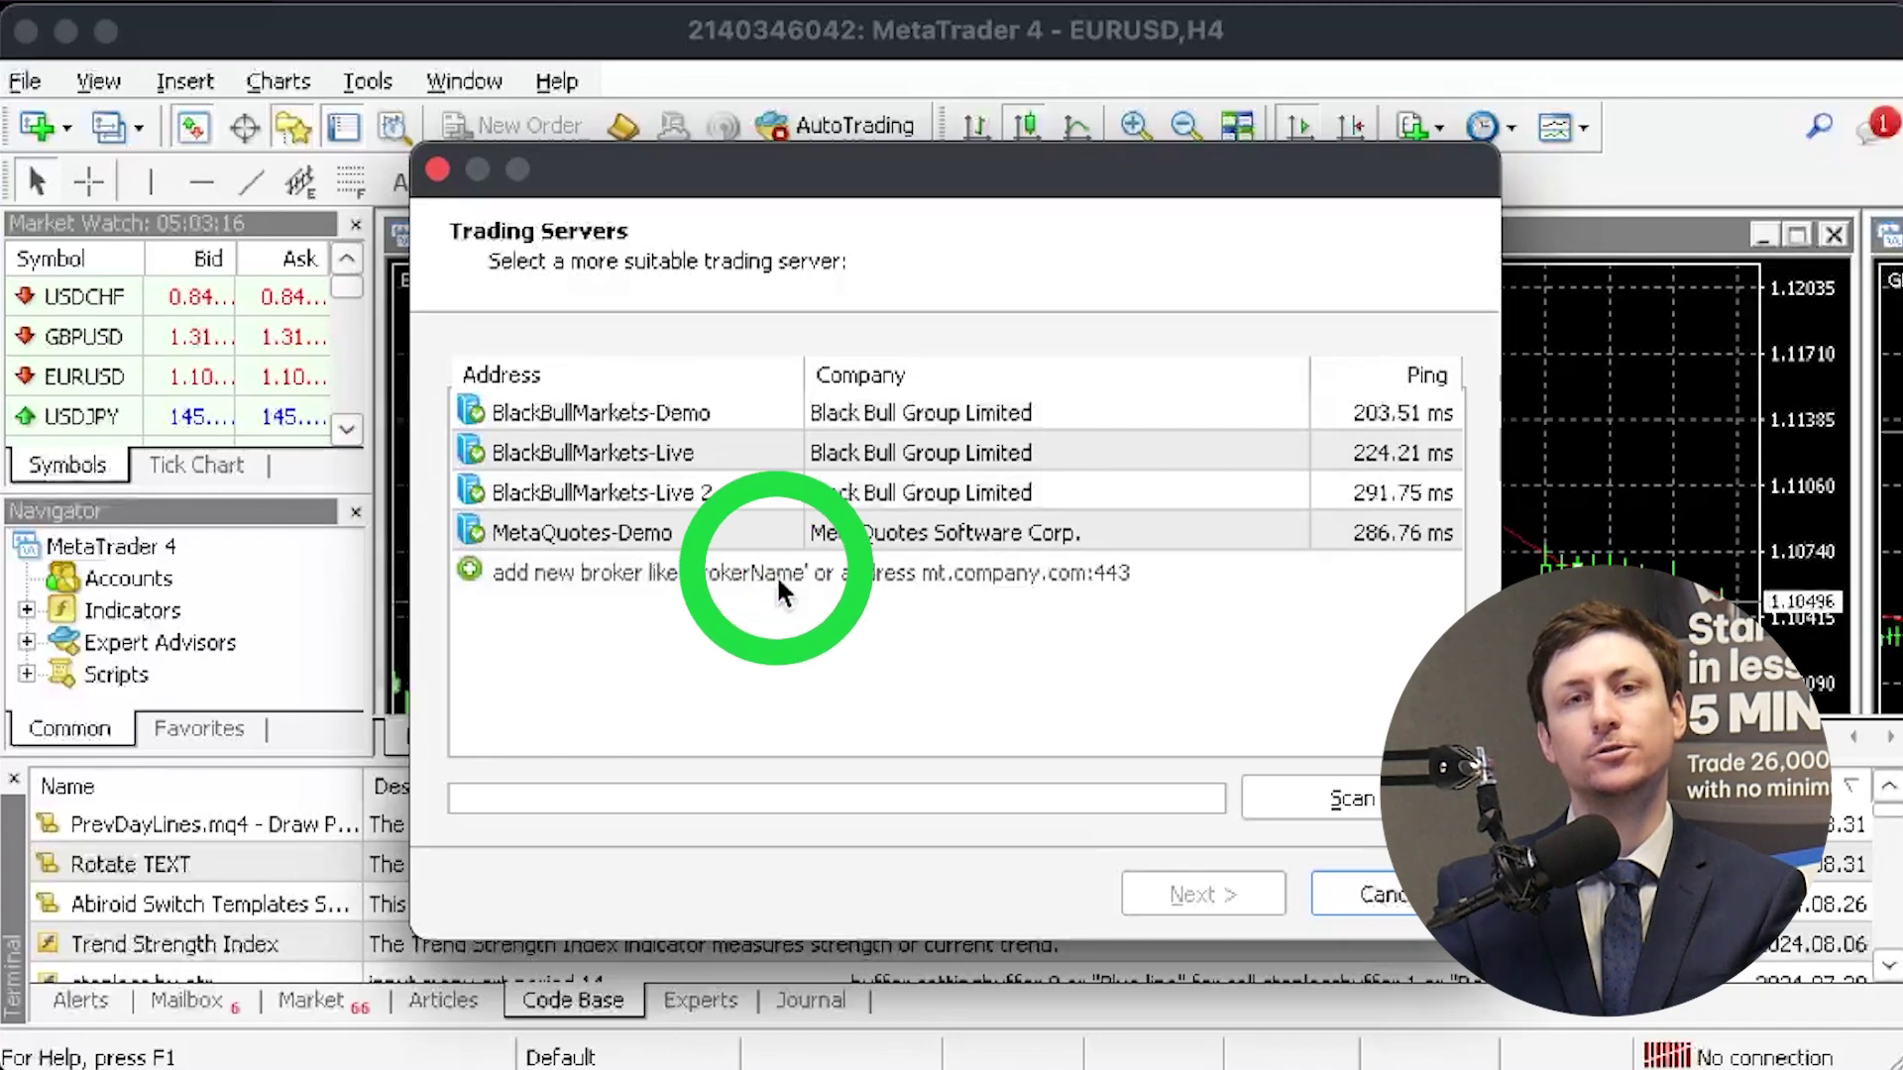
type("Blackbull")
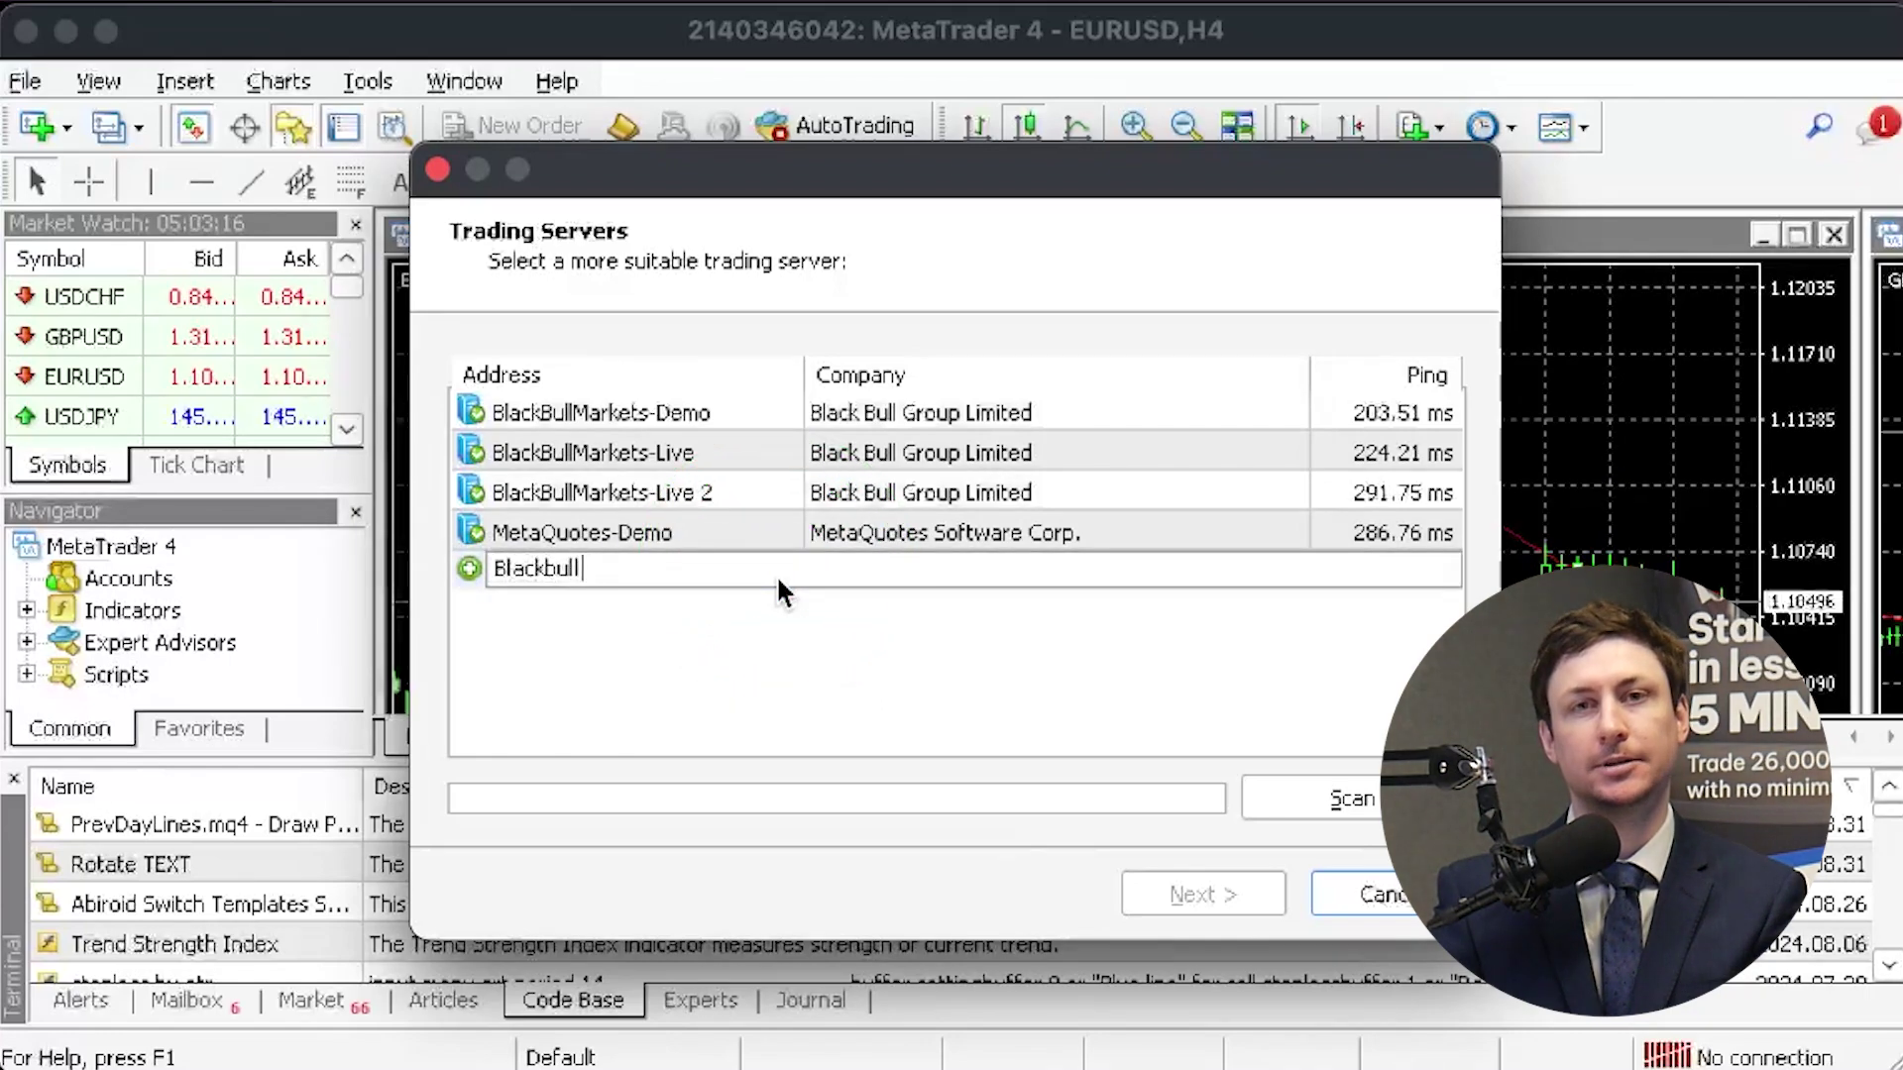
left_click(1350, 803)
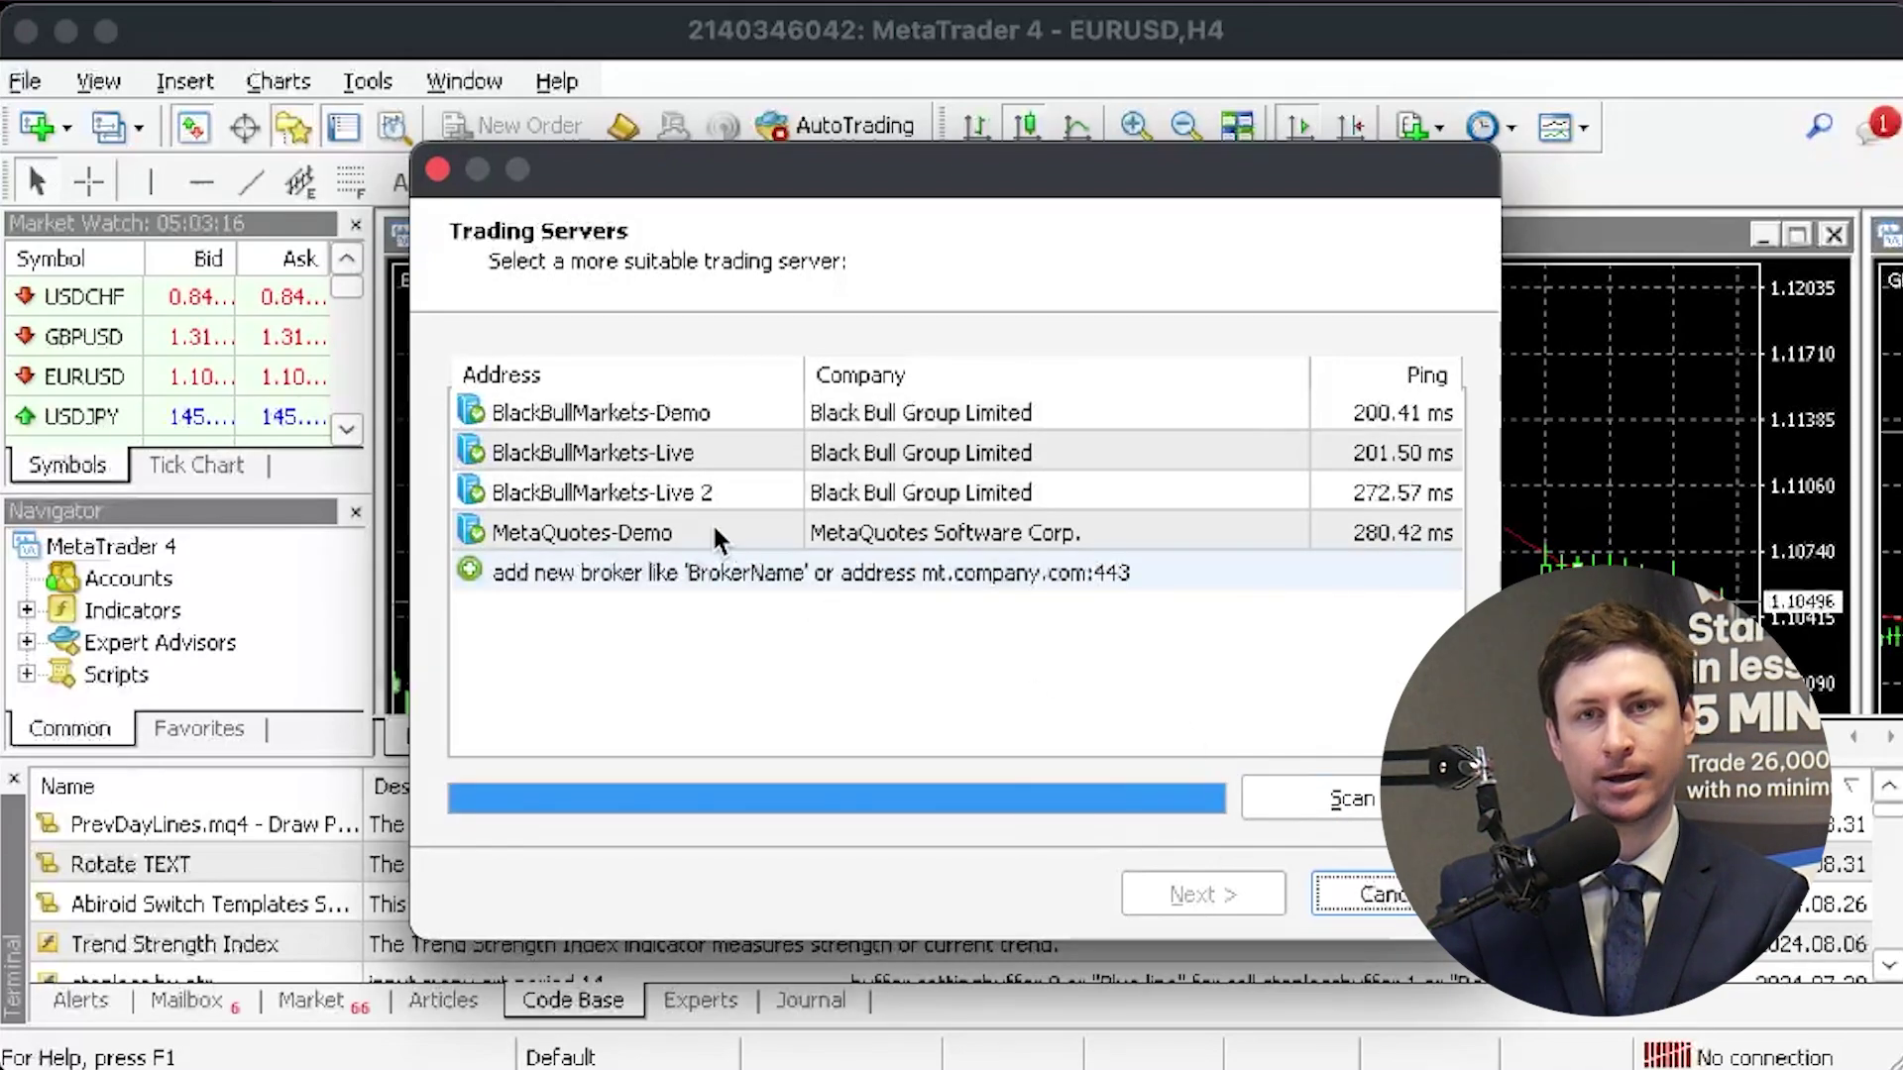
left_click(664, 424)
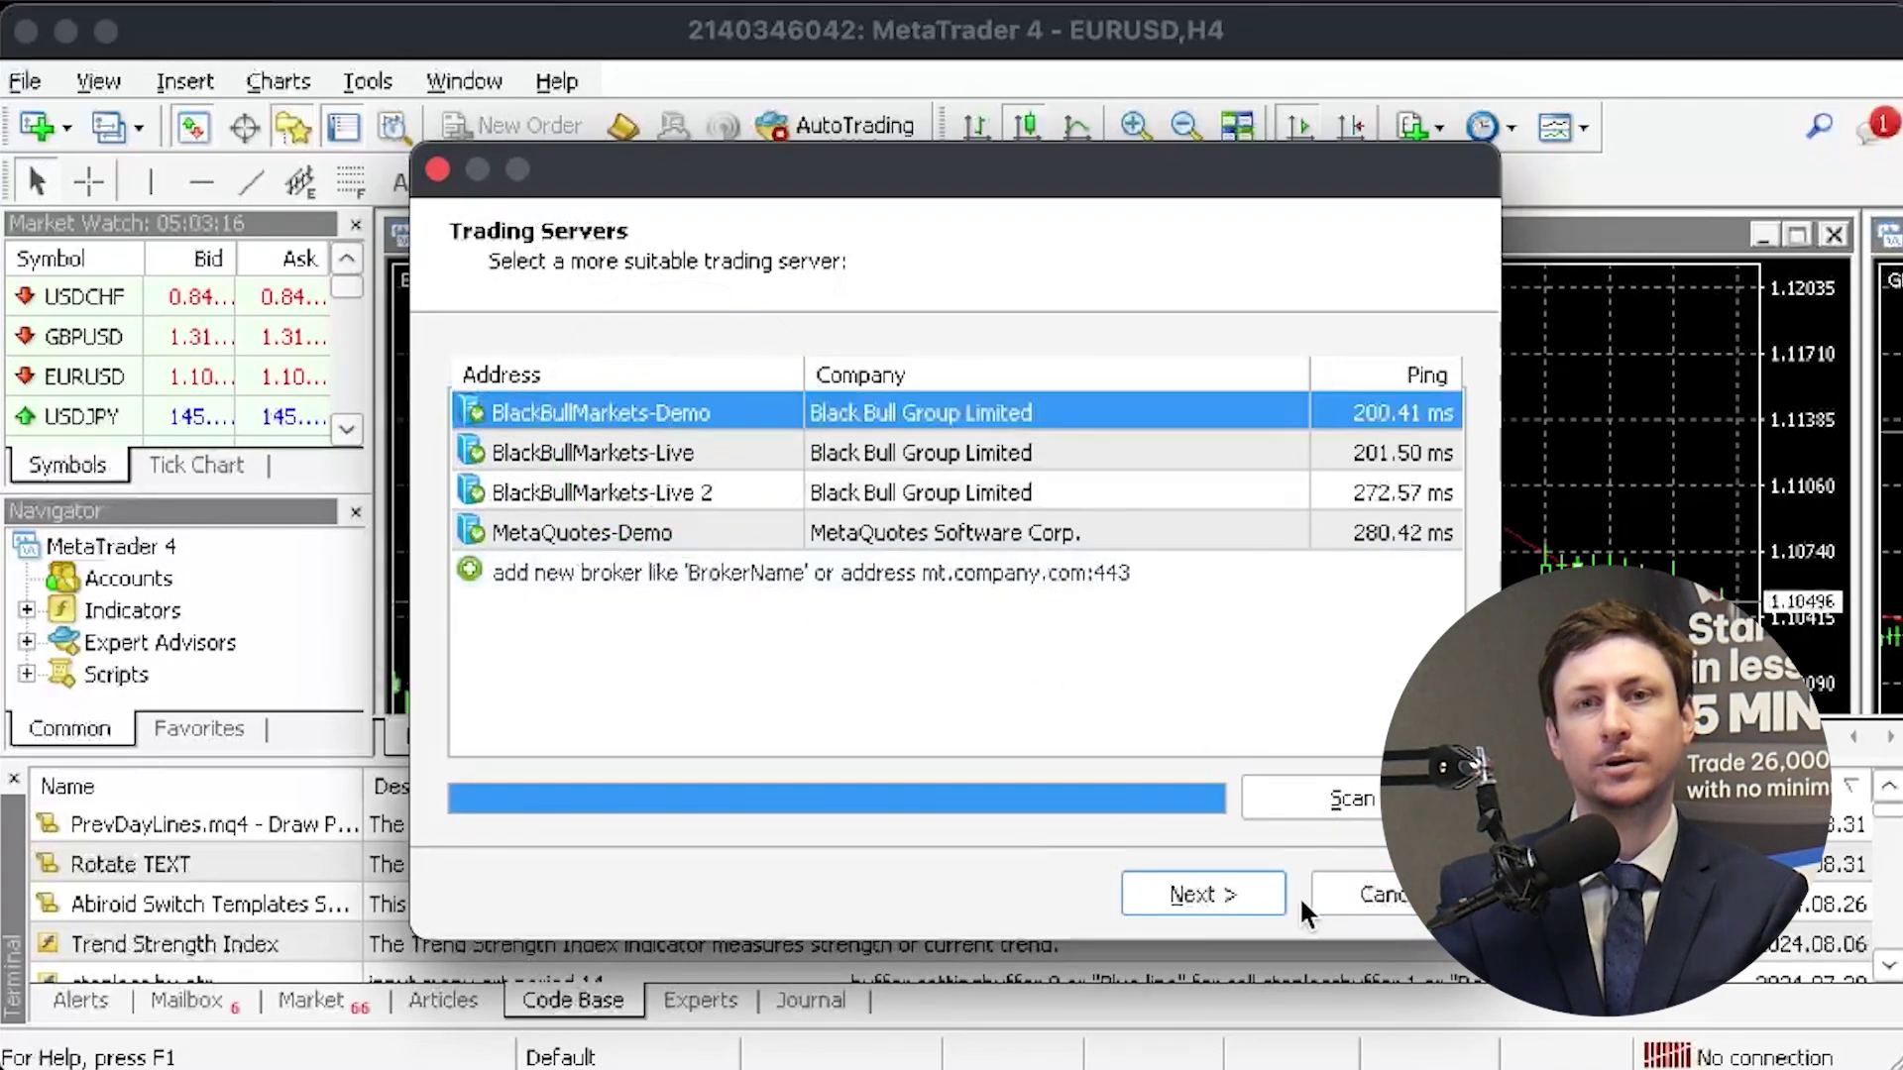
left_click(1202, 895)
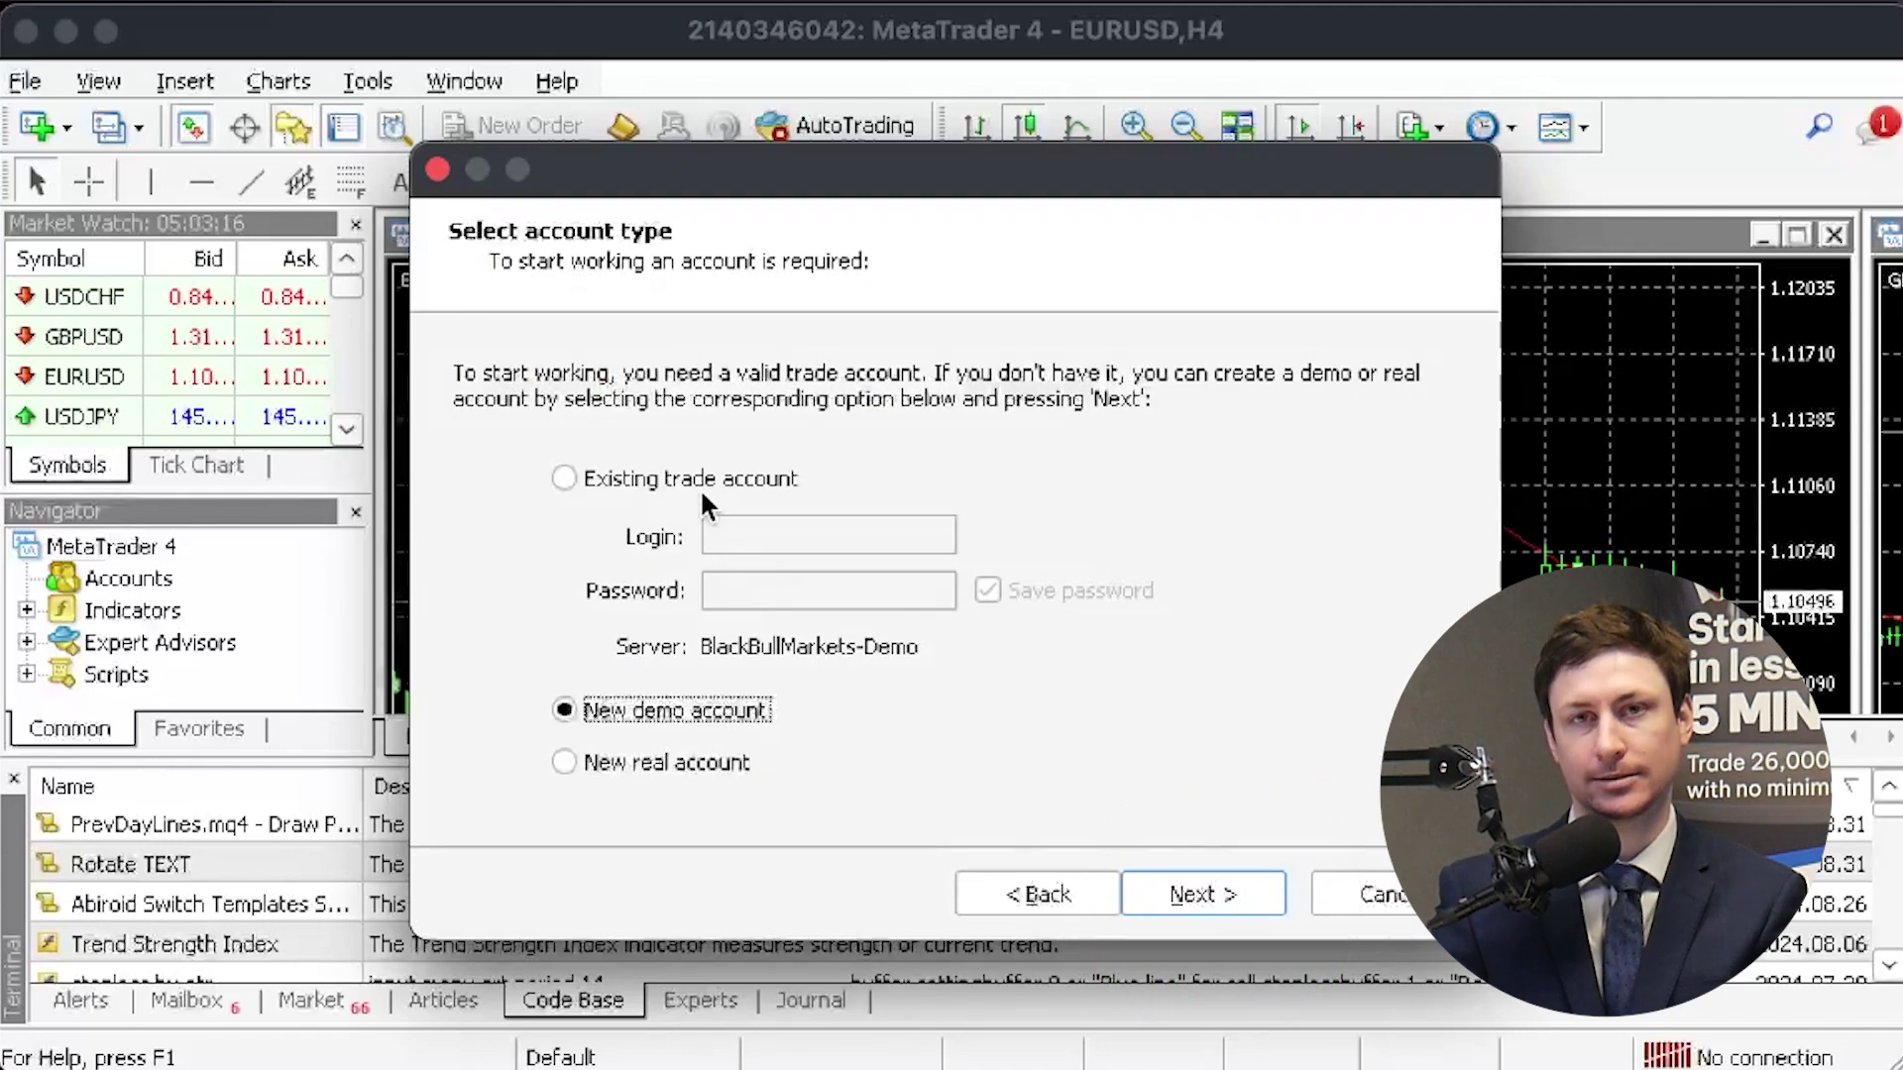
Enter the demo account login number and password as an existing trade account, and finish
left_click(695, 480)
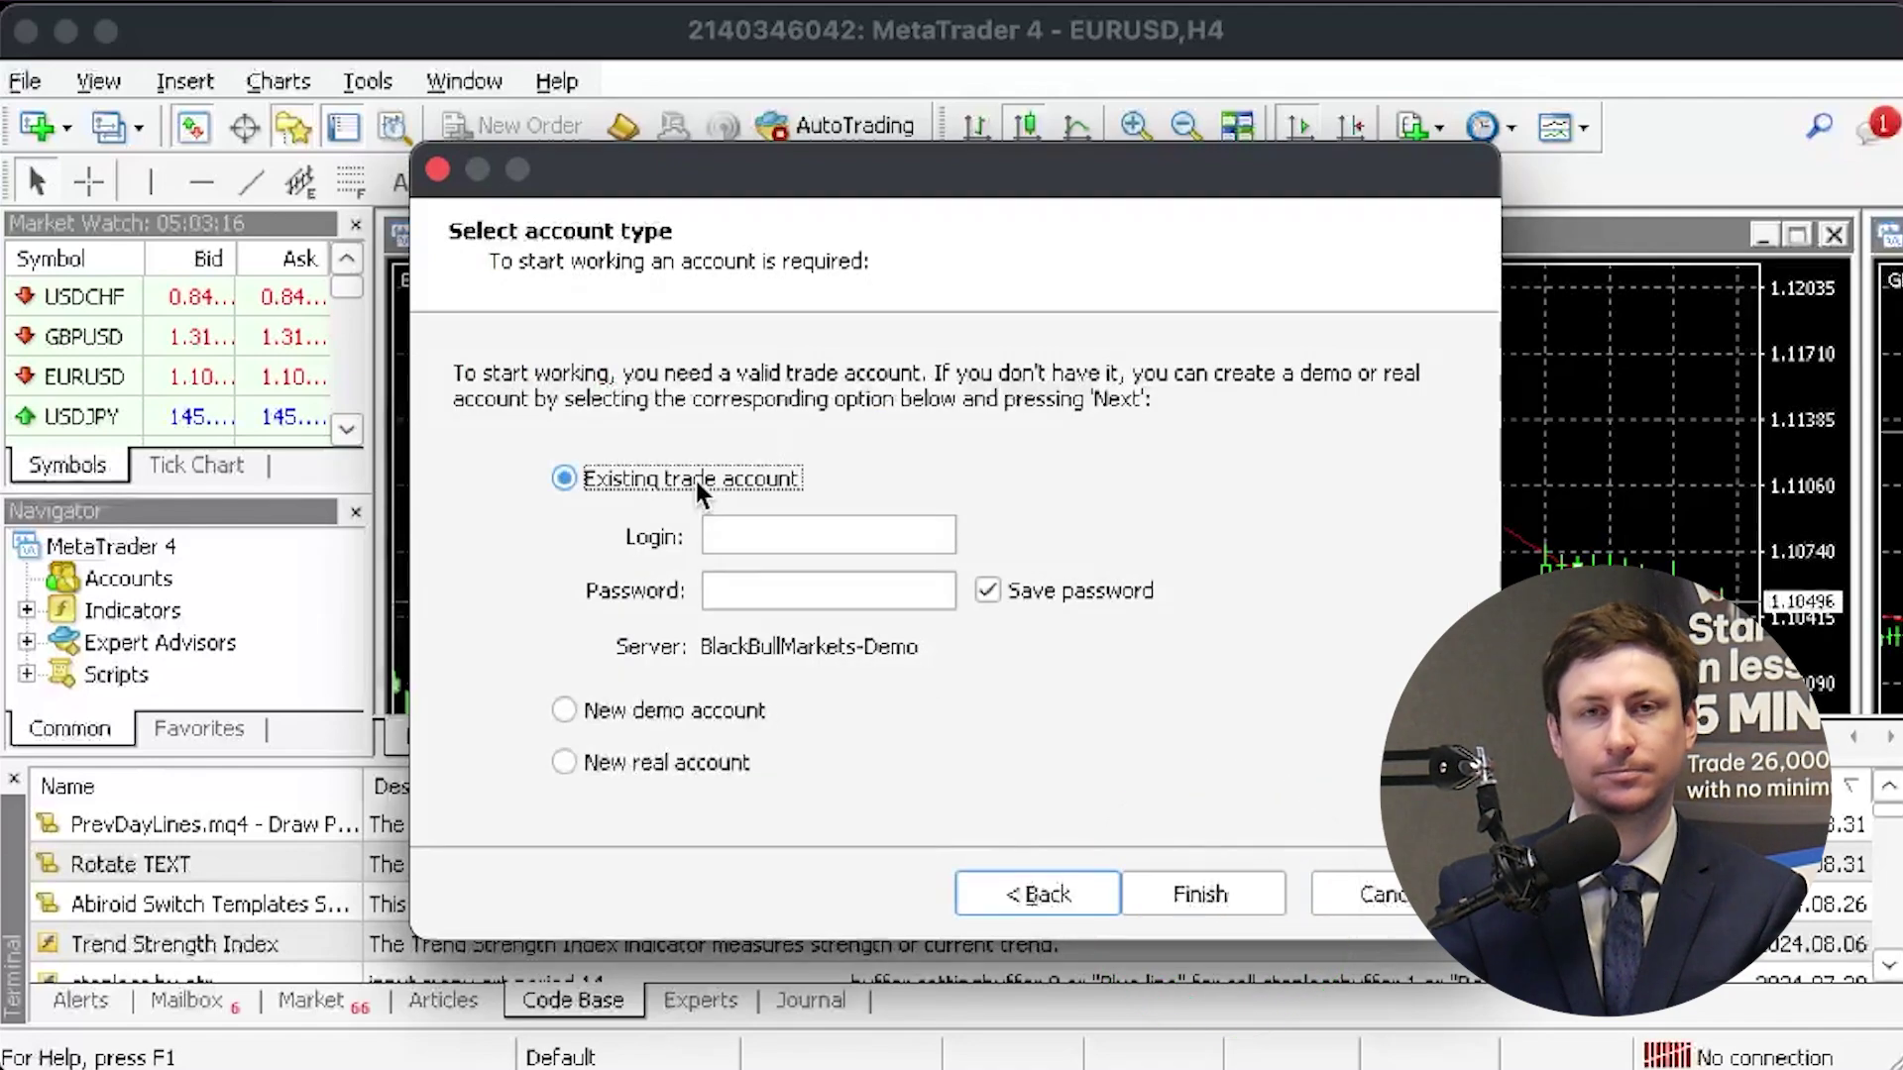
type("2")
left_click(747, 532)
type("140")
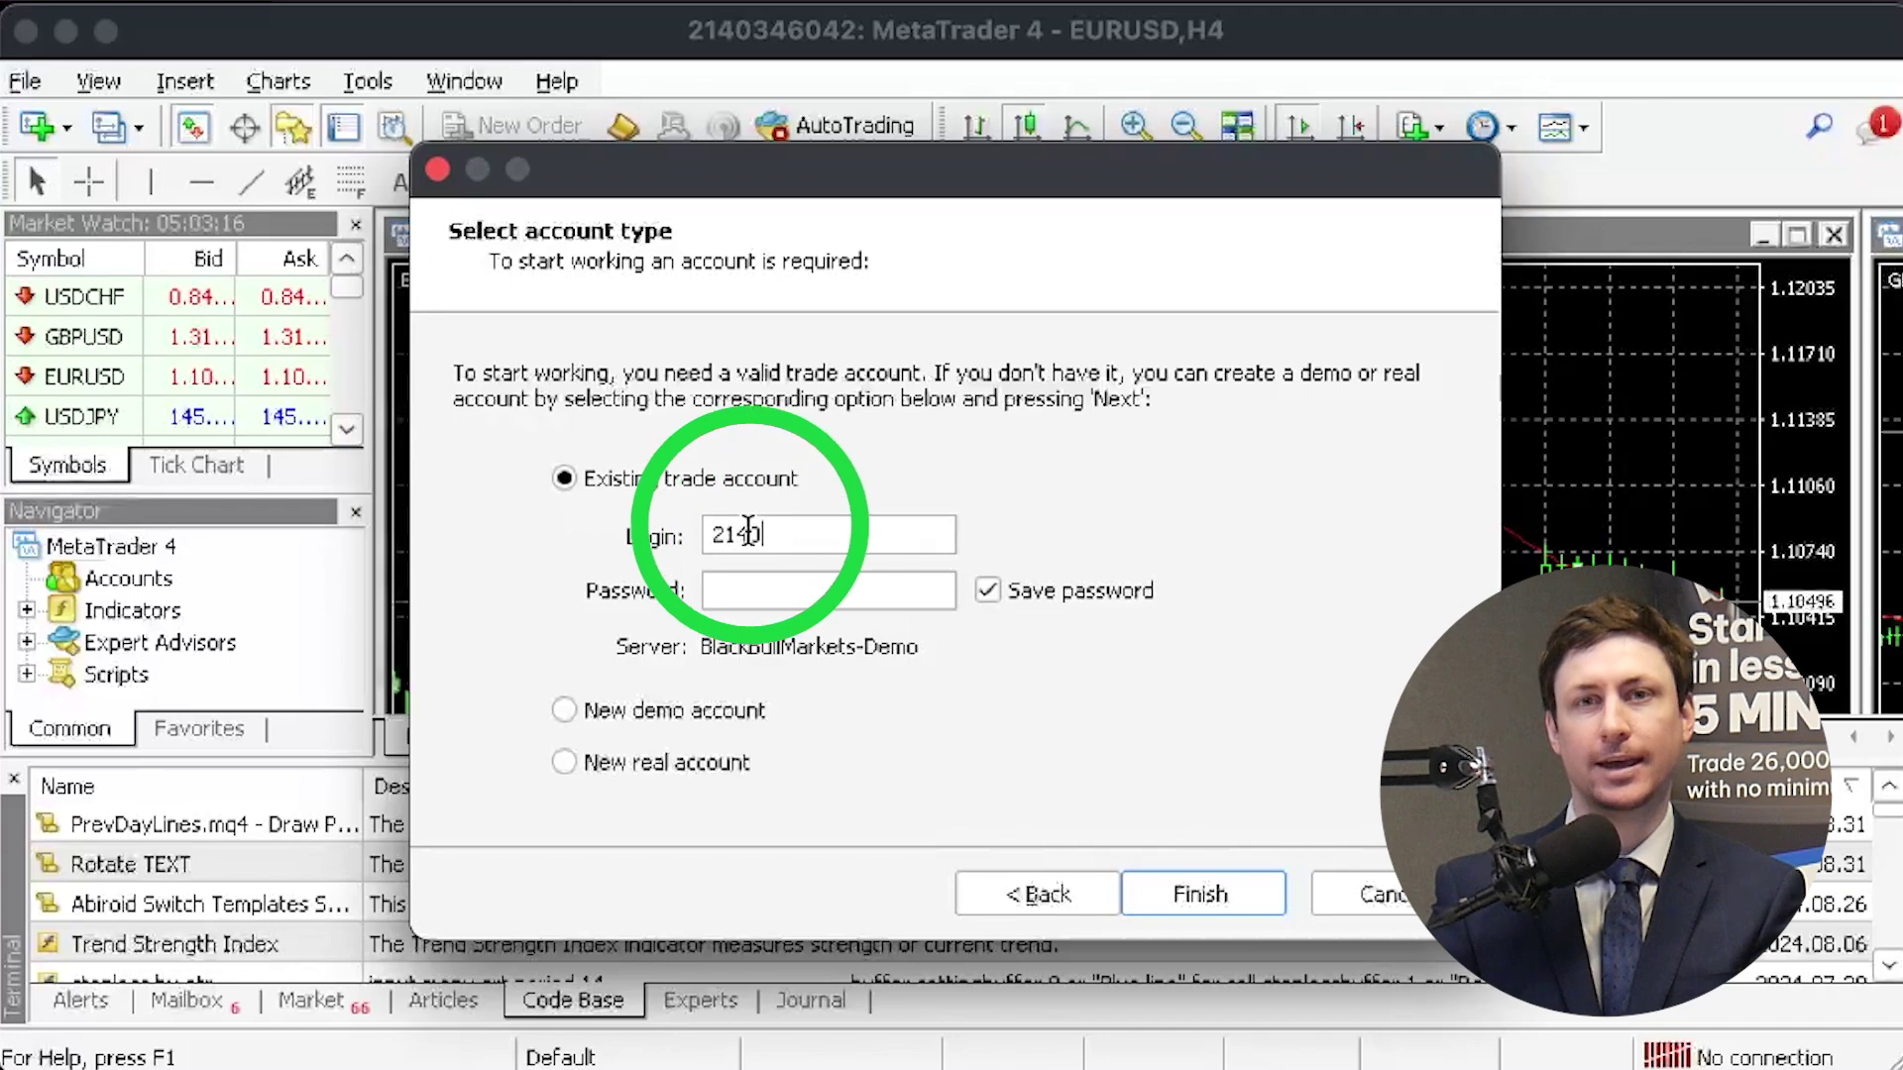
type("346042")
left_click(753, 586)
type("**********")
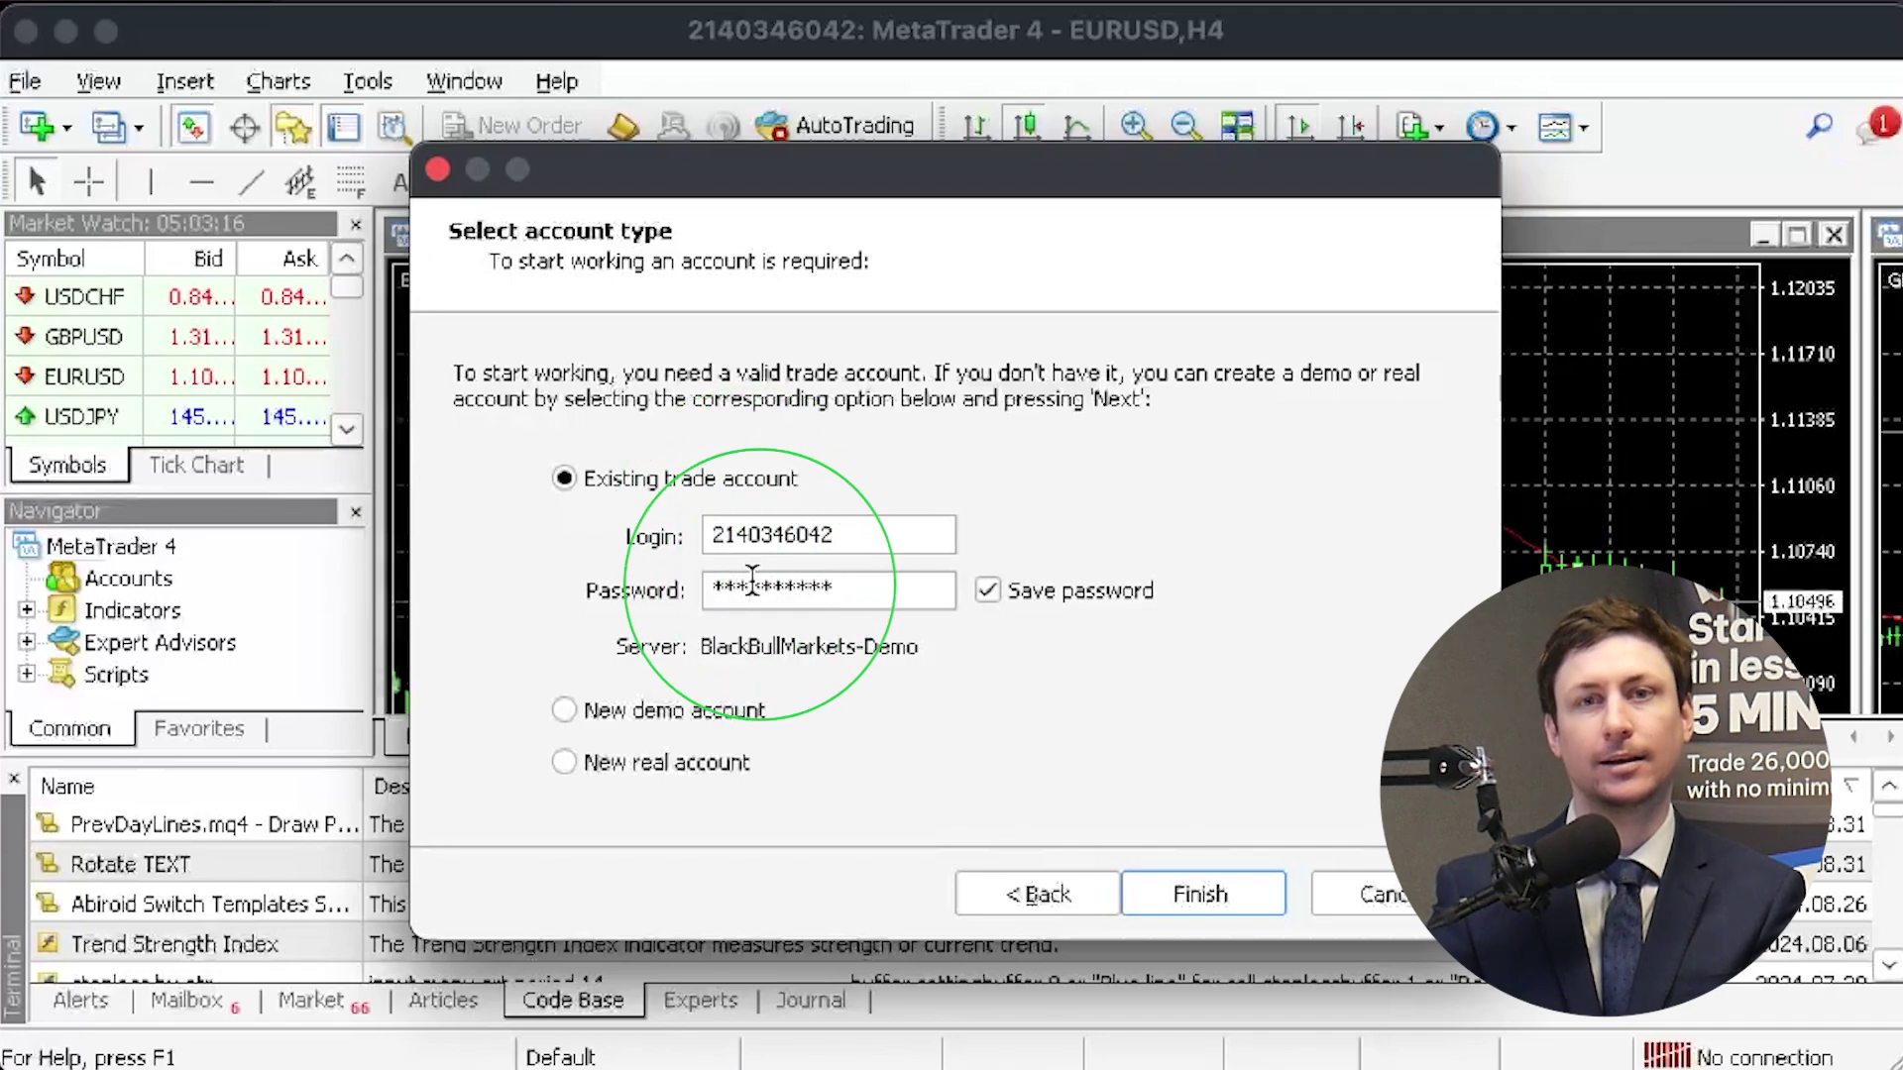
left_click(1191, 895)
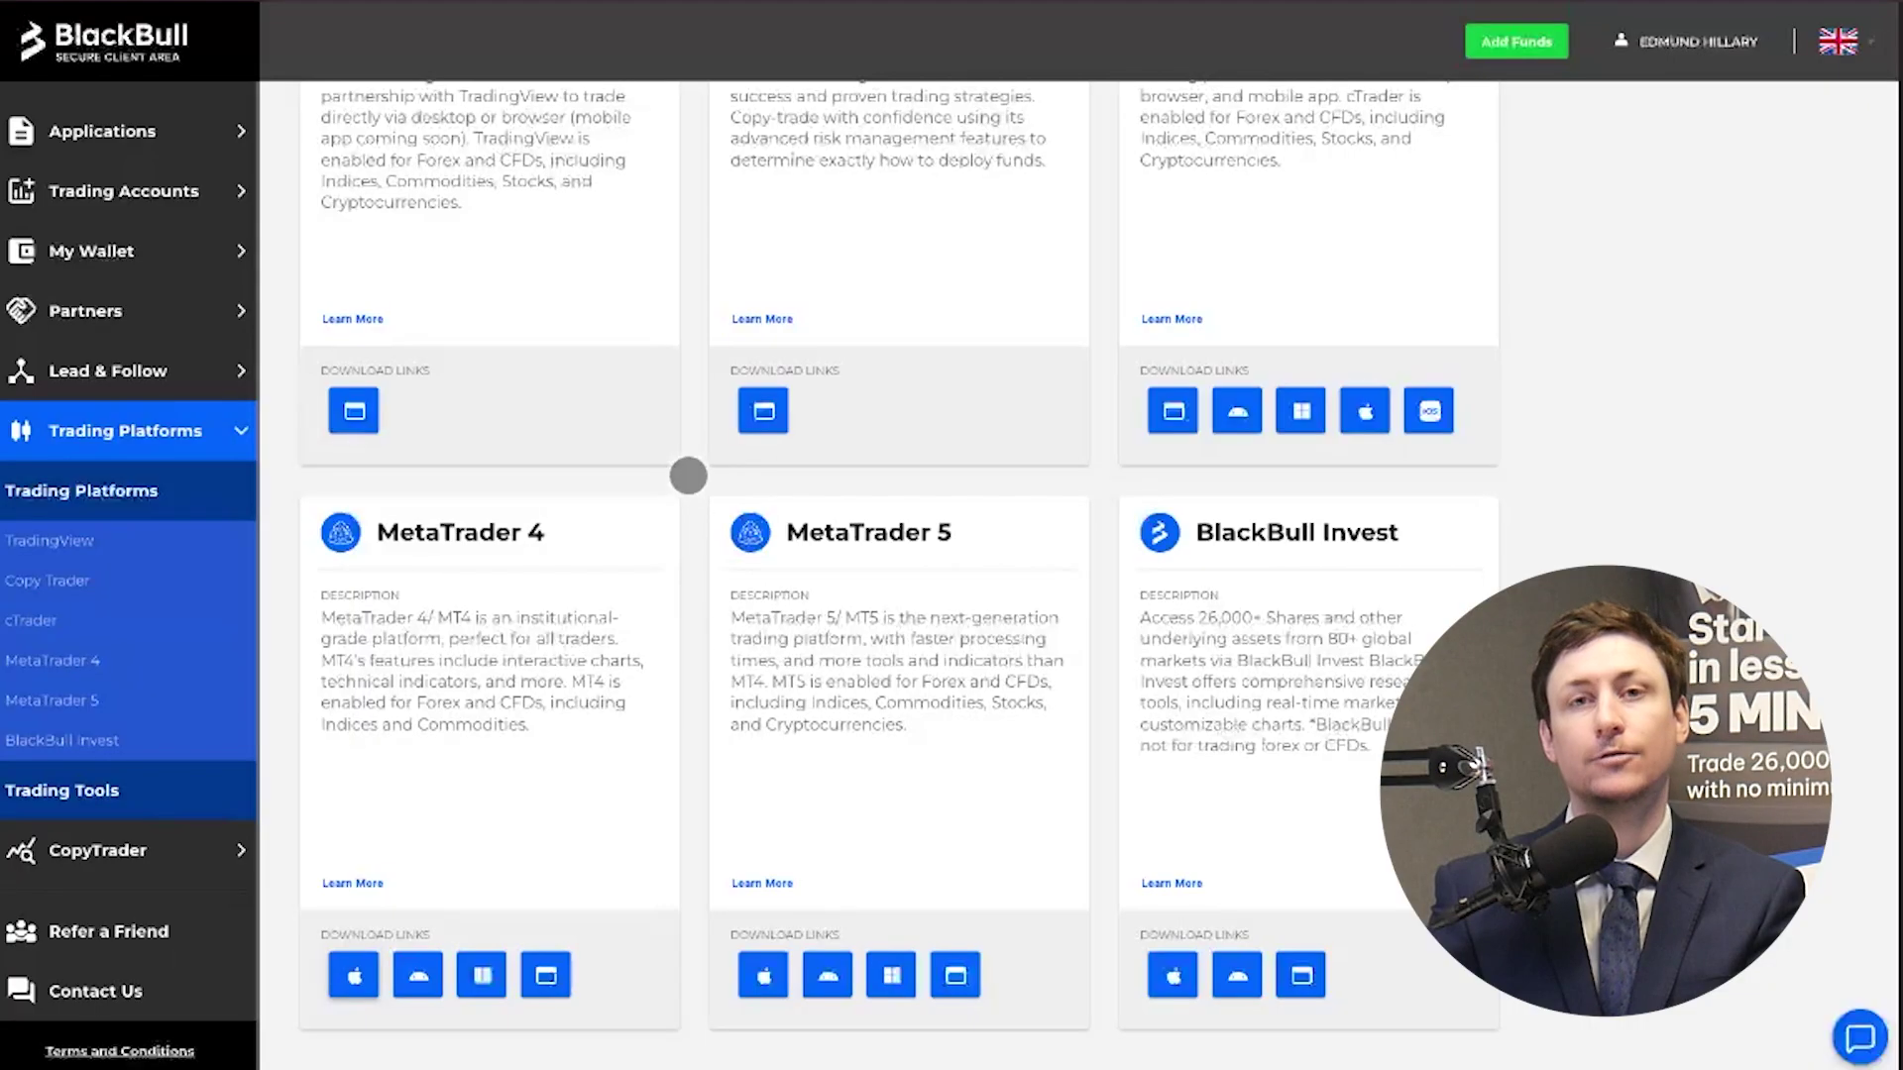
Reset the Demo MT4 account's password through its Reset password form, entering and confirming it
left_click(161, 183)
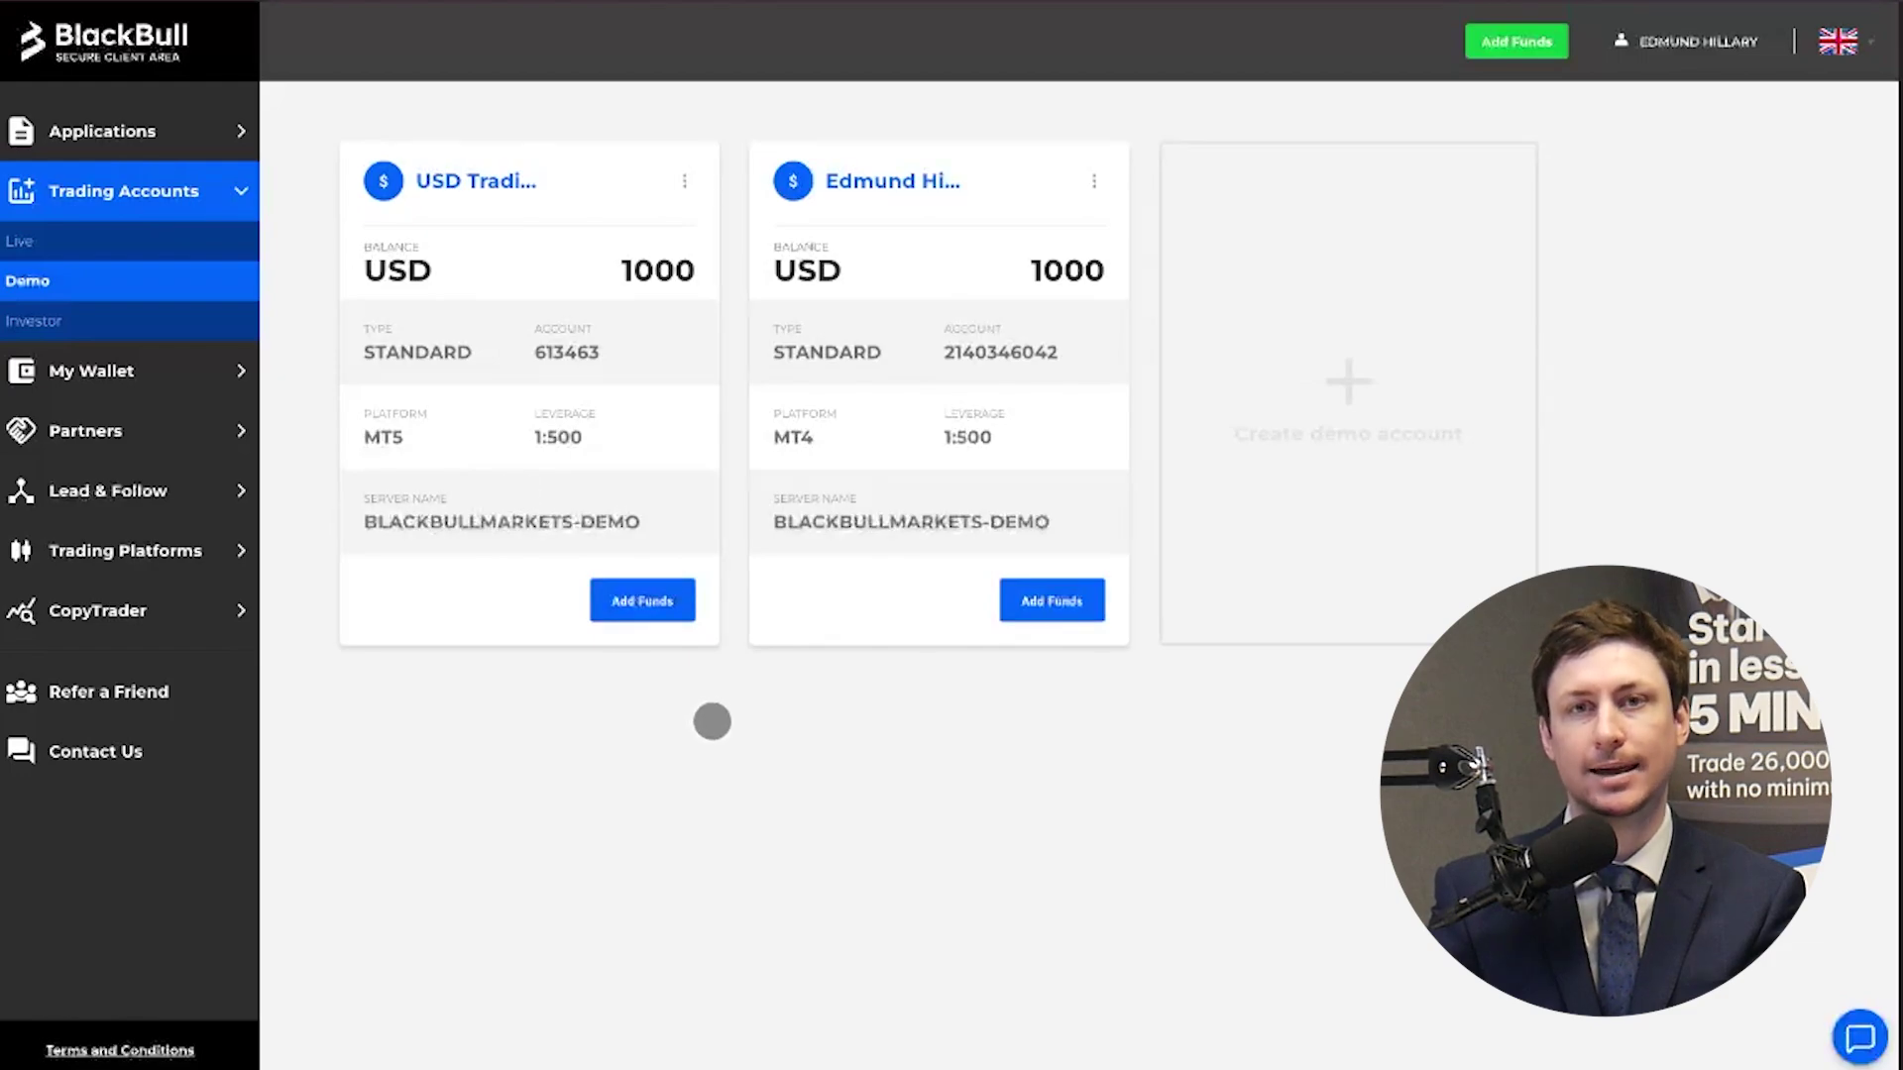
left_click(1098, 177)
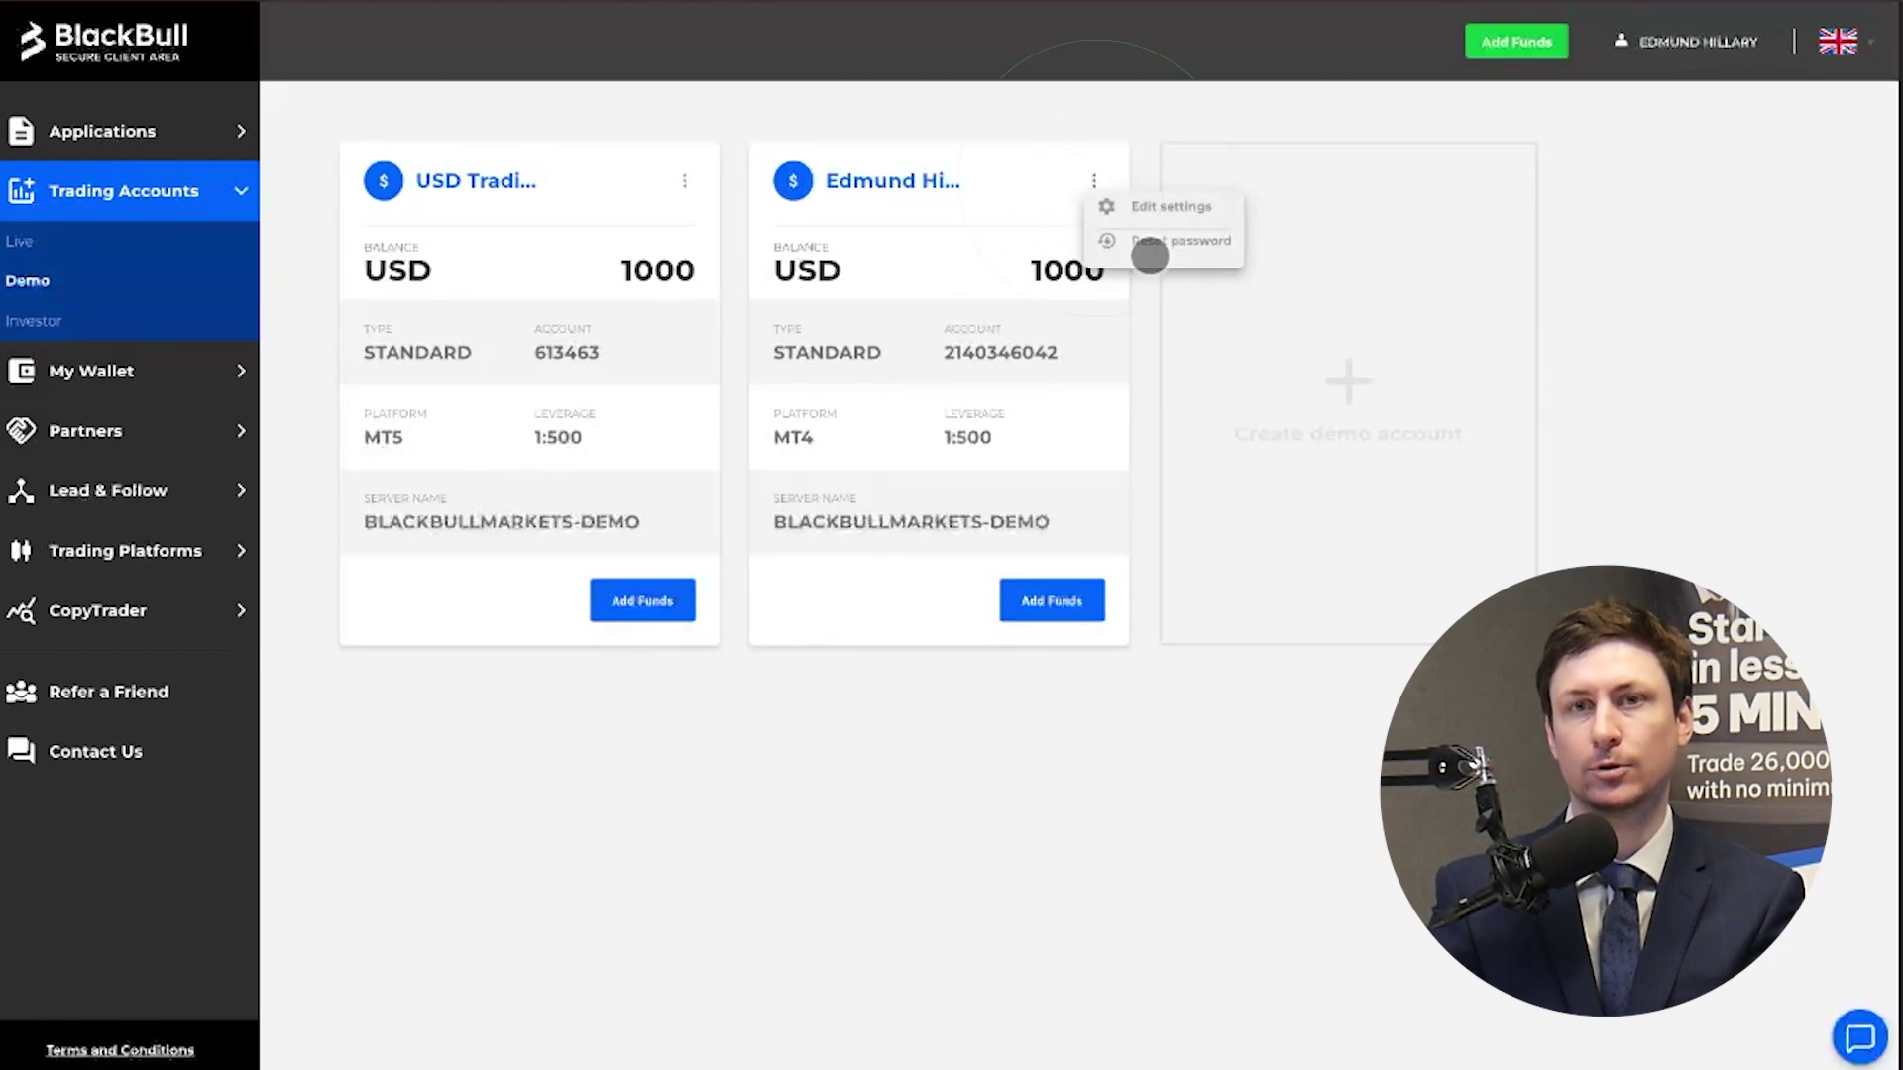
left_click(1145, 253)
left_click(769, 534)
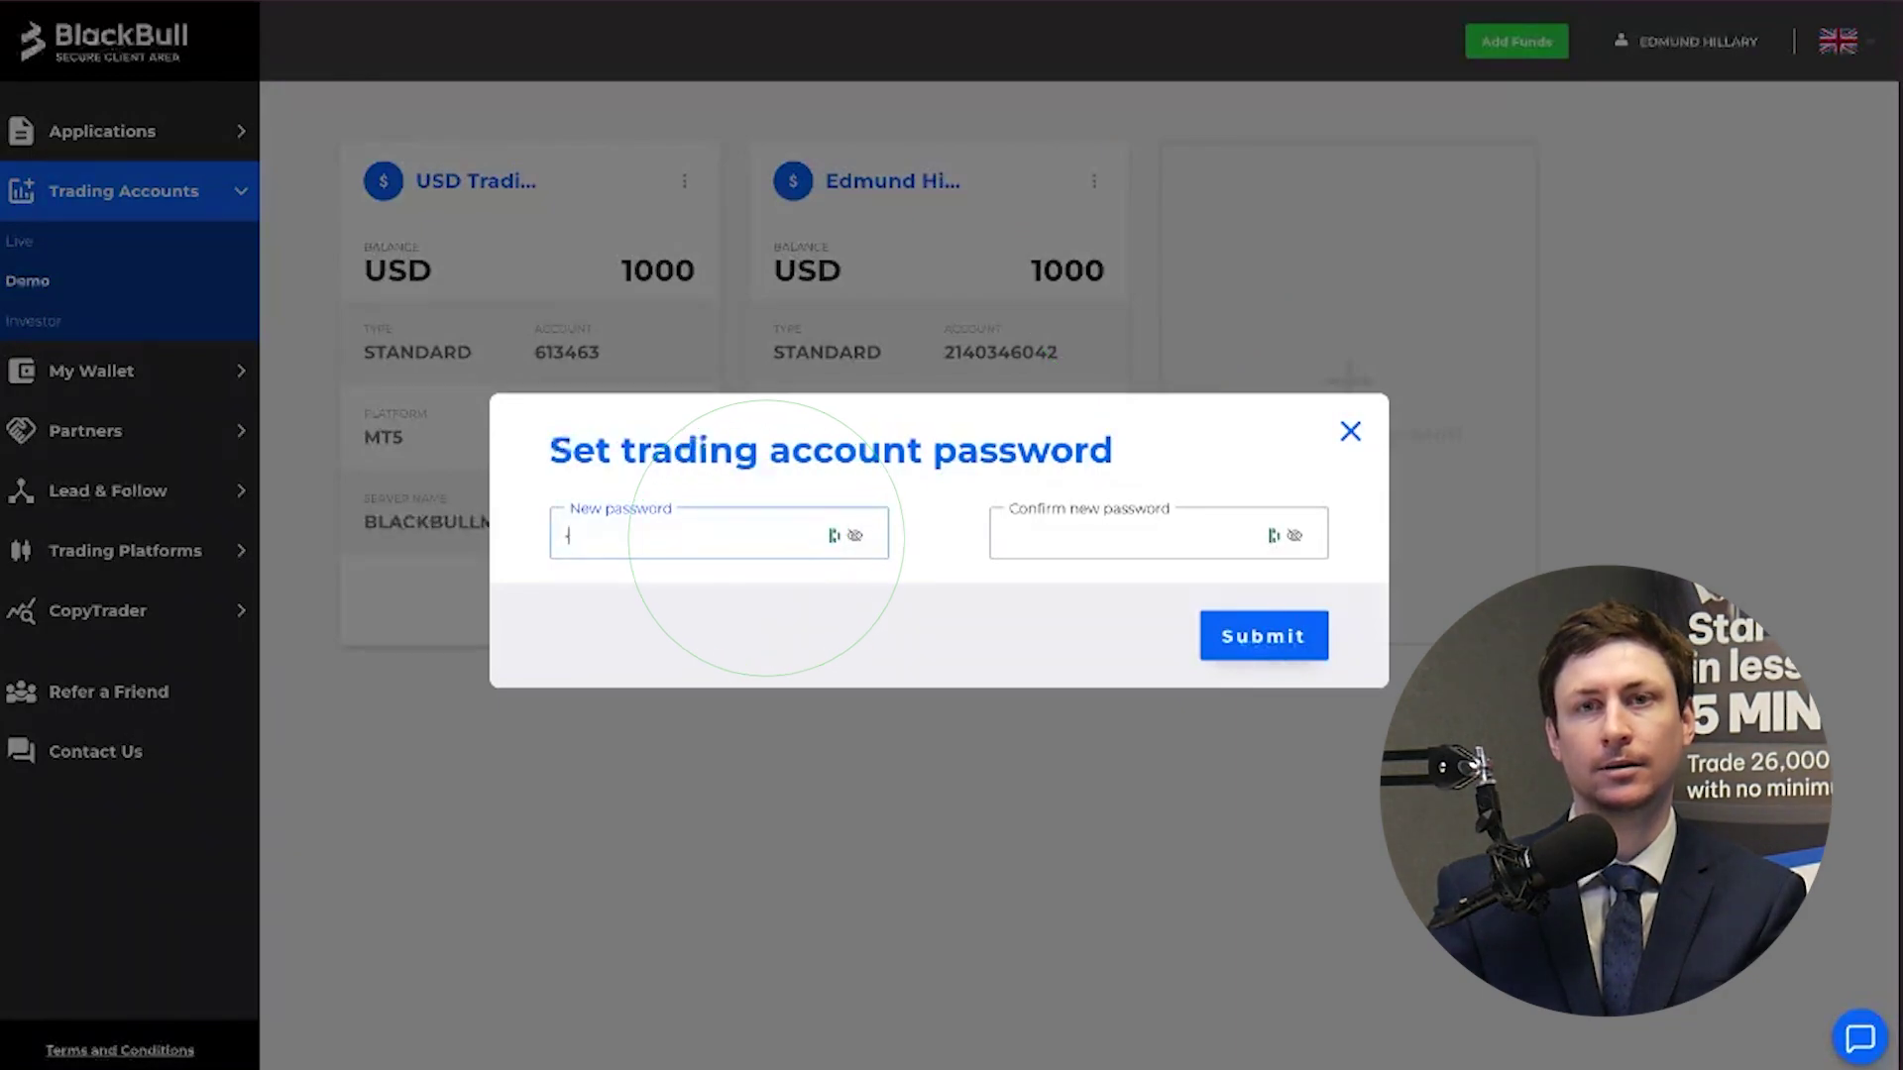
left_click(1106, 539)
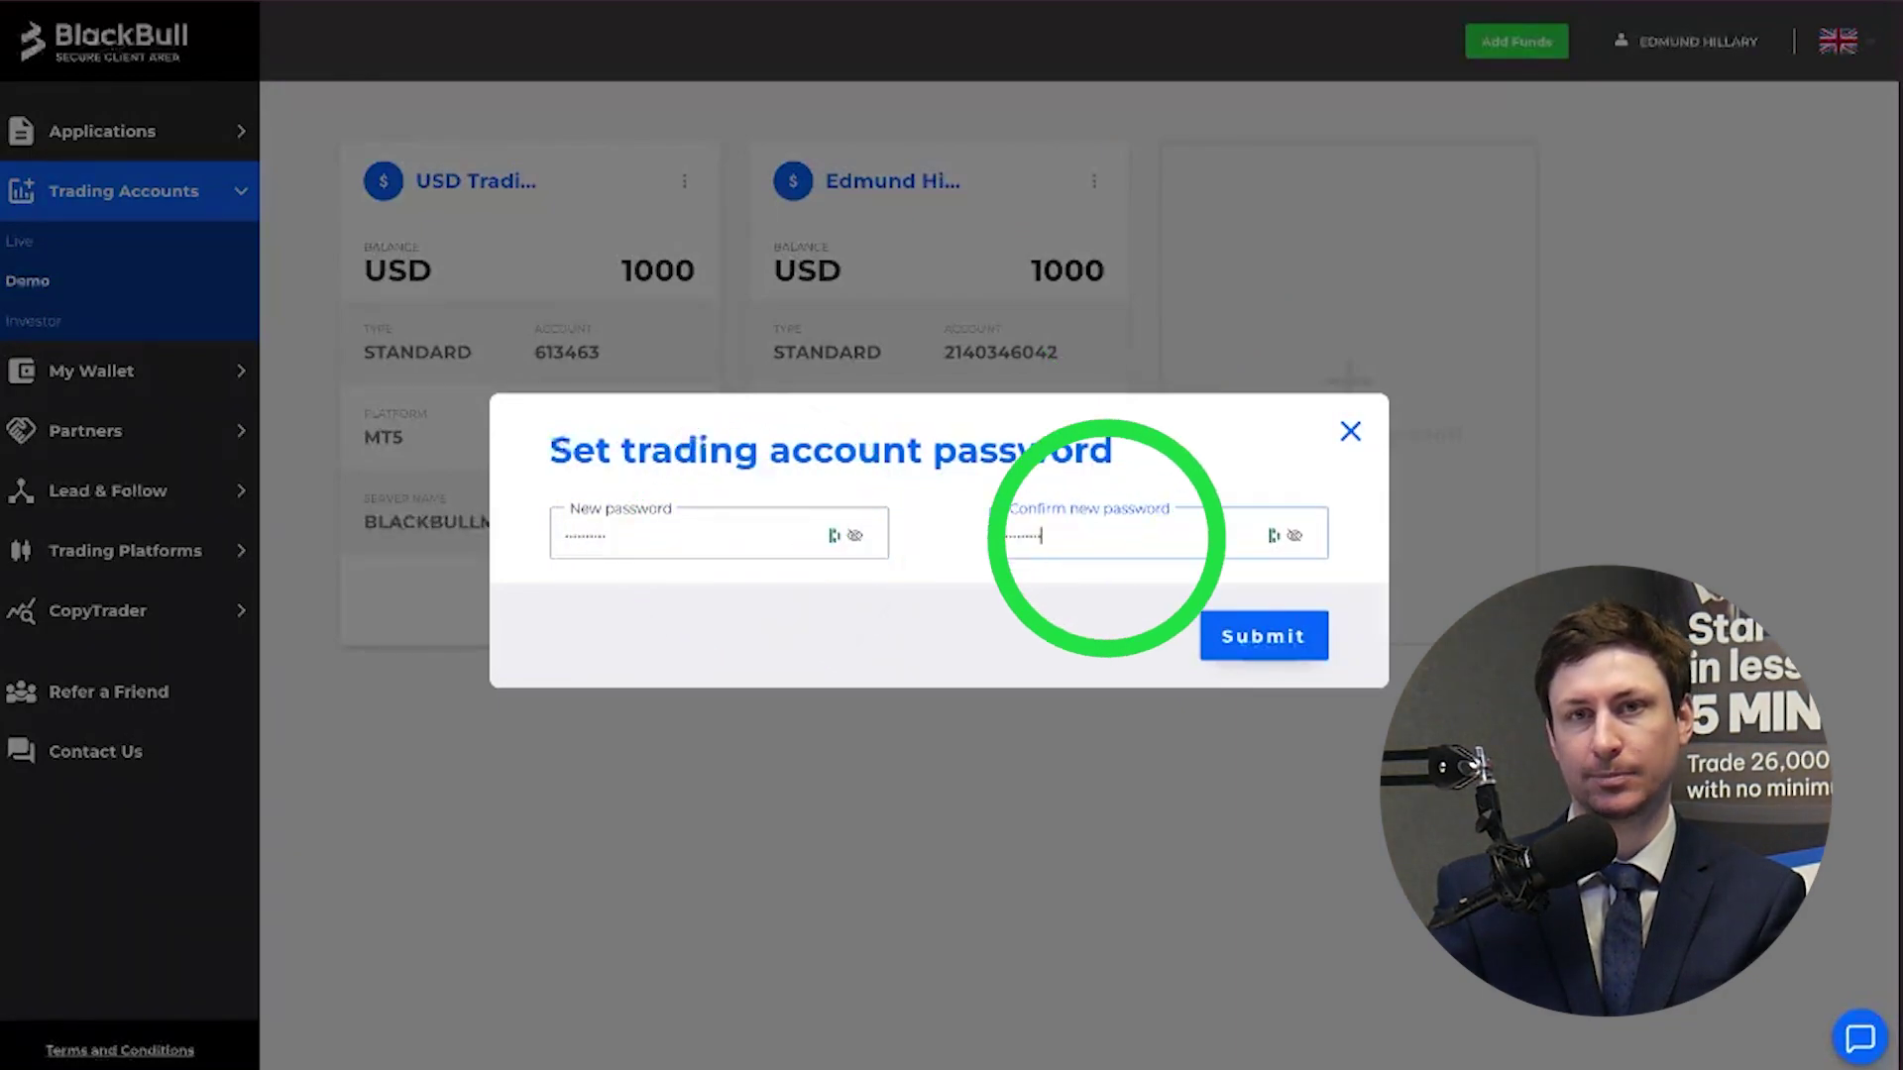
left_click(1262, 636)
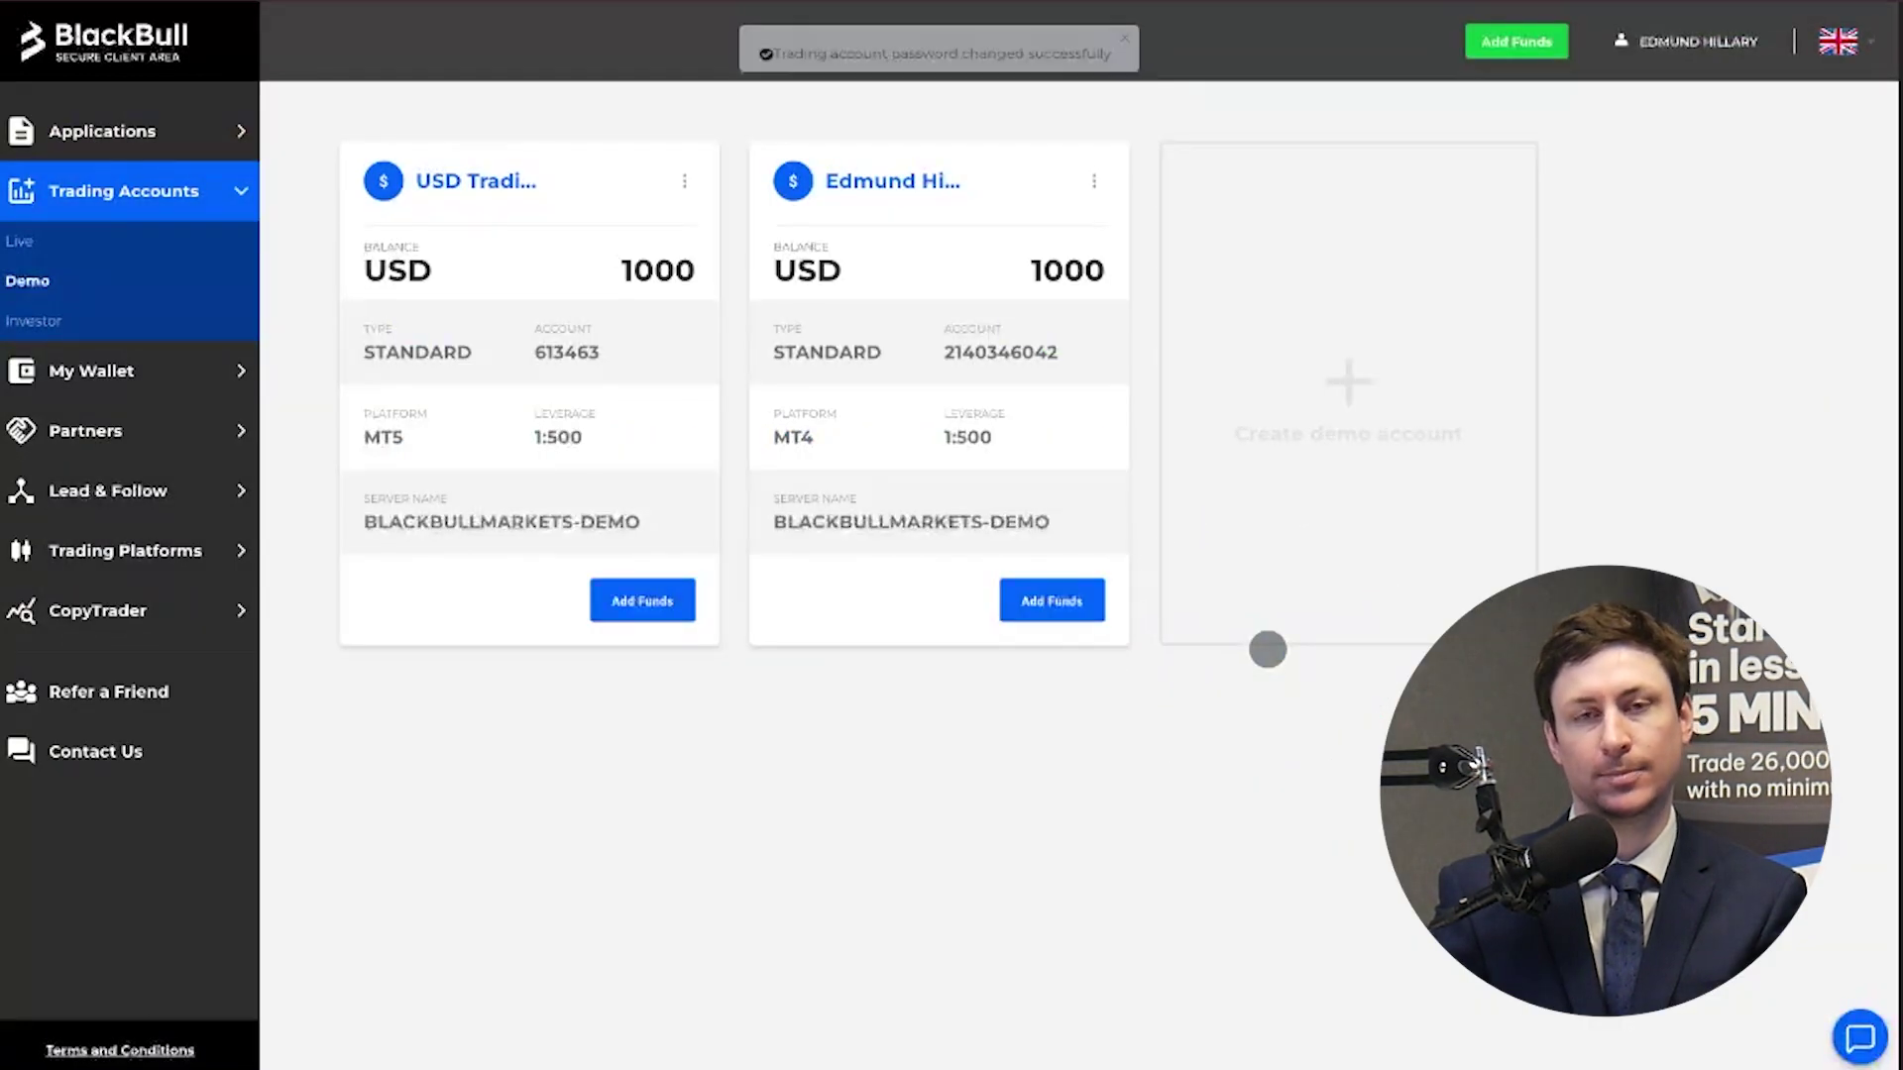